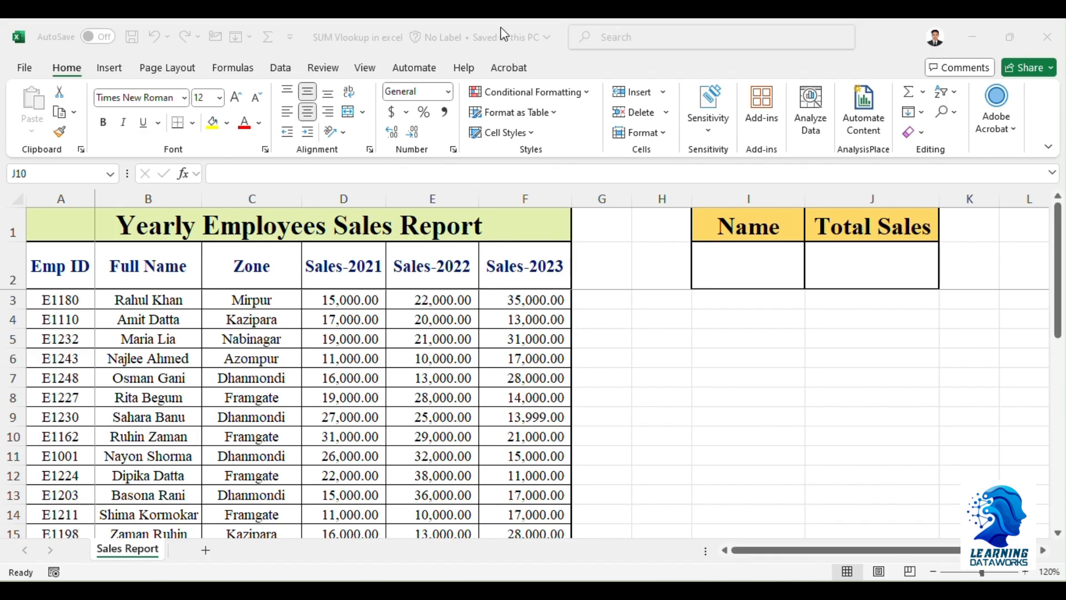
- Examine the sales report's title and data columns, then the empty Name and Total Sales cells beside the table
{"action": "left_click", "coordinate": [220, 225]}
{"action": "left_click", "coordinate": [311, 224]}
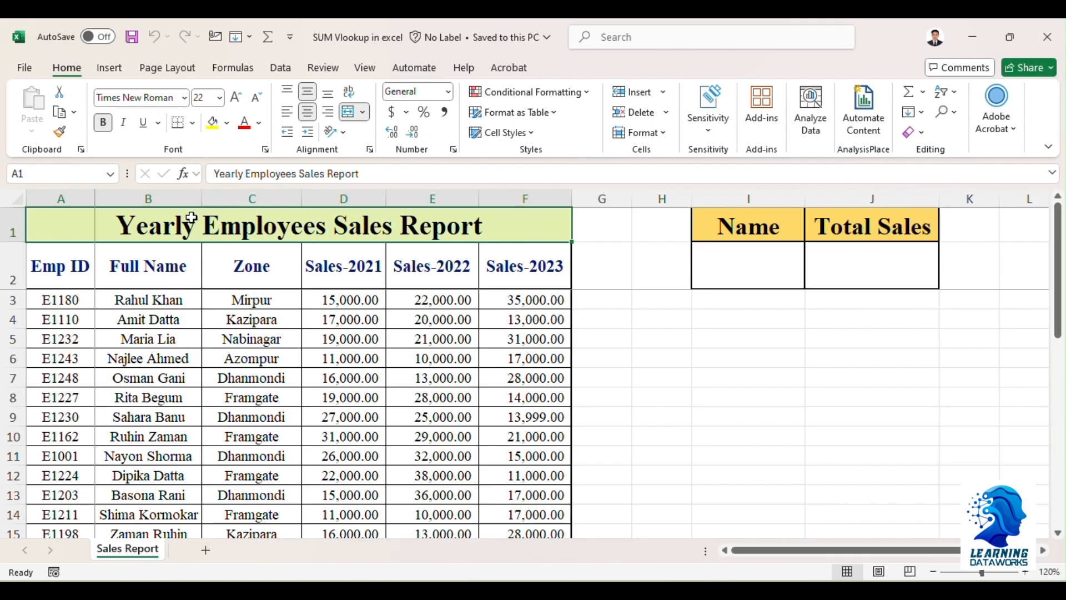
{"action": "left_click", "coordinate": [175, 198]}
{"action": "left_click", "coordinate": [250, 199]}
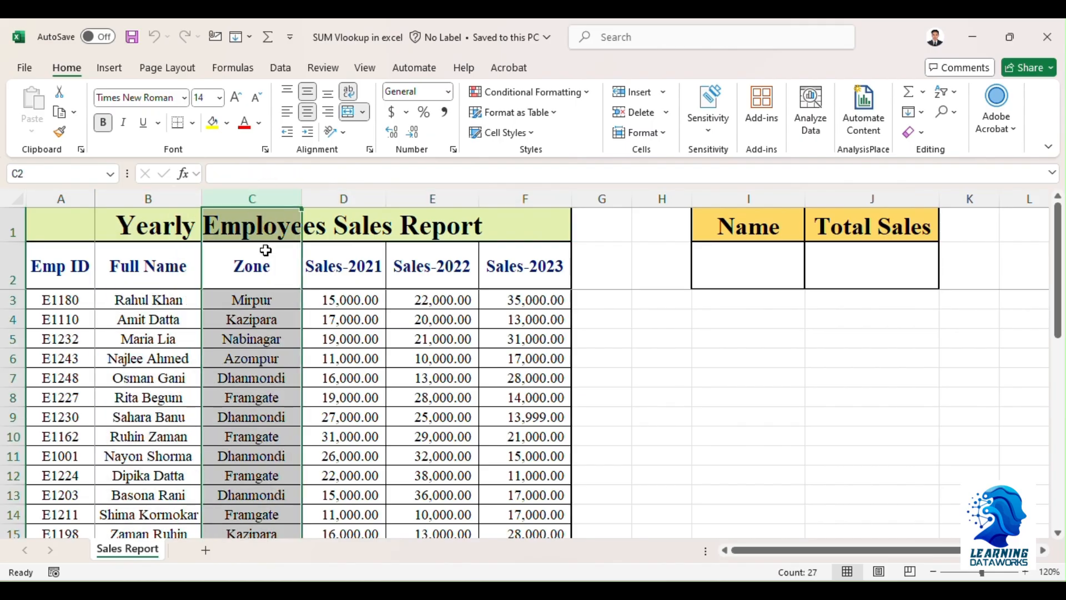
{"action": "left_click", "coordinate": [354, 197]}
{"action": "left_click", "coordinate": [435, 198]}
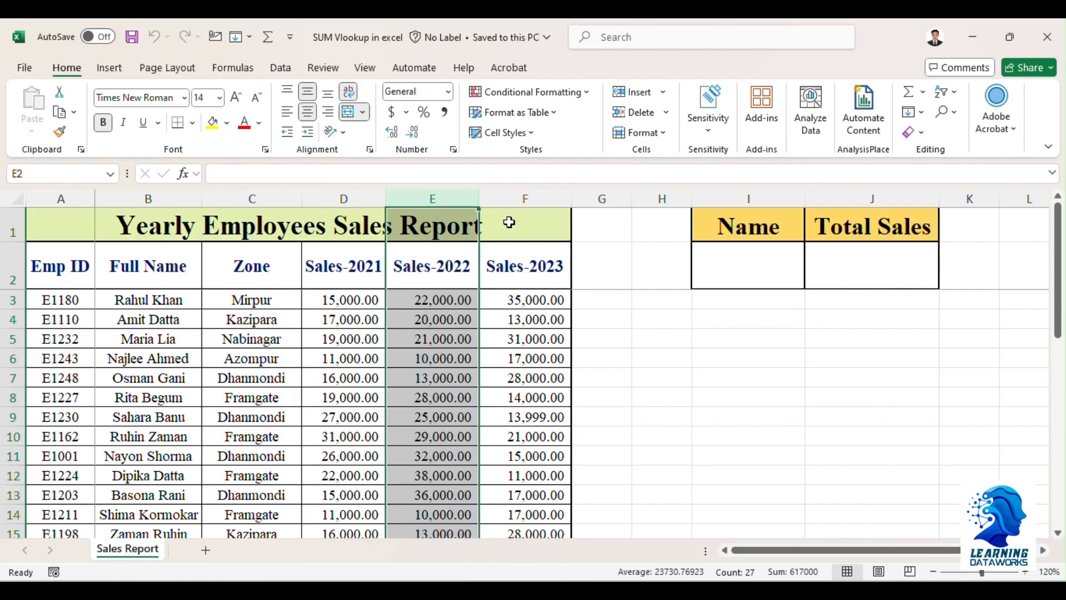
{"action": "left_click", "coordinate": [525, 197]}
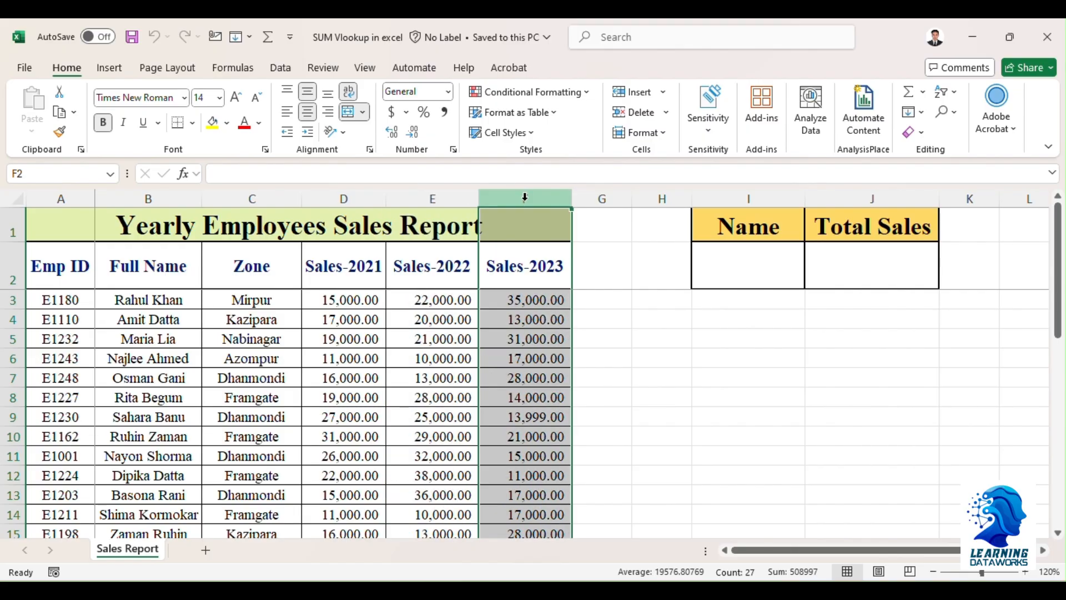
{"action": "left_click", "coordinate": [355, 340]}
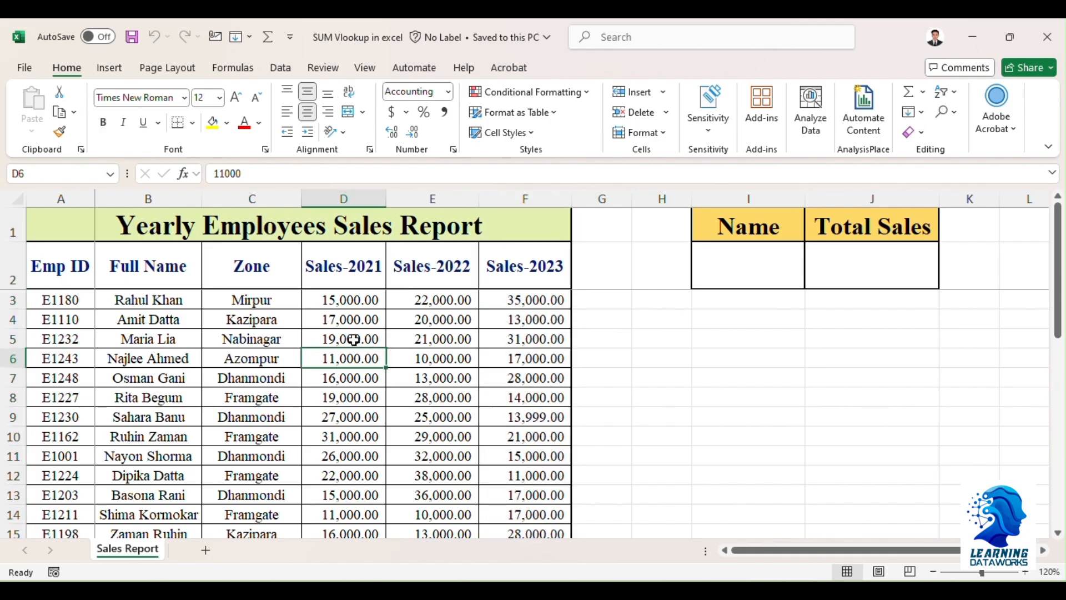
{"action": "left_click", "coordinate": [170, 342]}
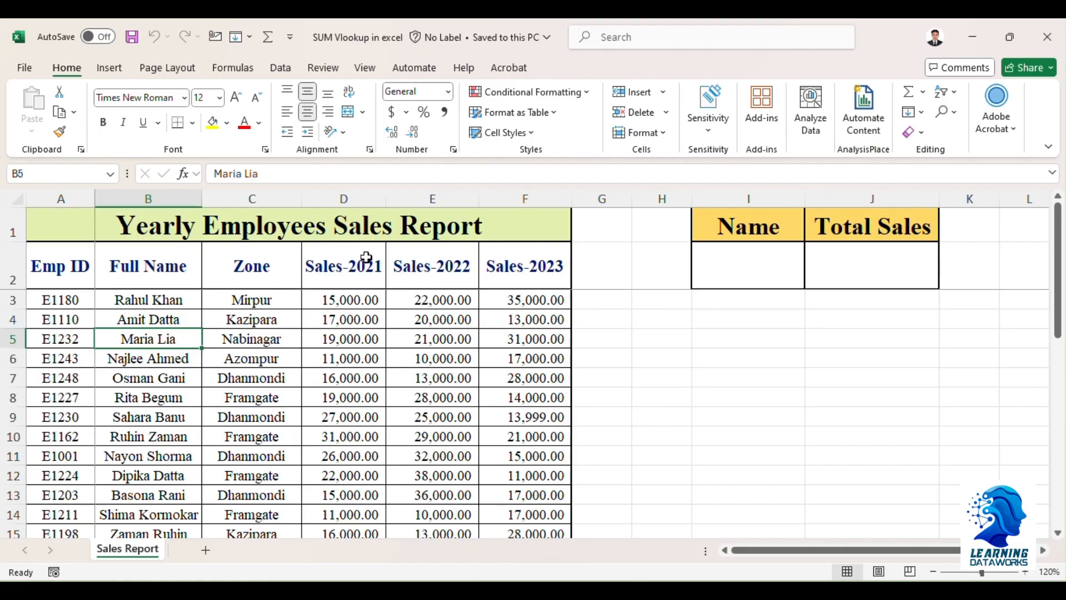
{"action": "left_click", "coordinate": [772, 234]}
{"action": "left_click", "coordinate": [893, 253]}
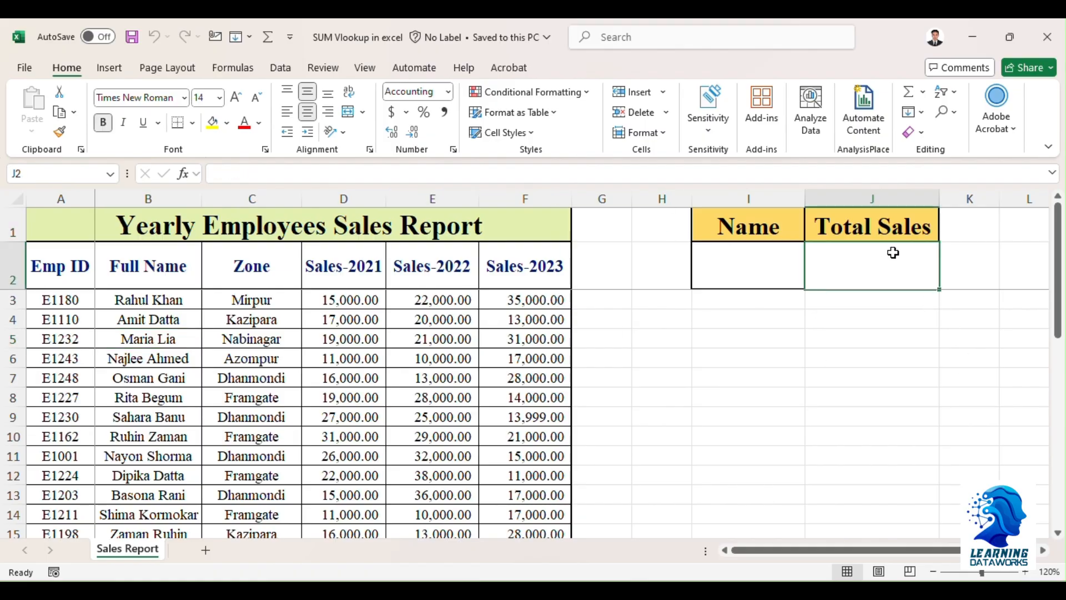
{"action": "left_click", "coordinate": [748, 267]}
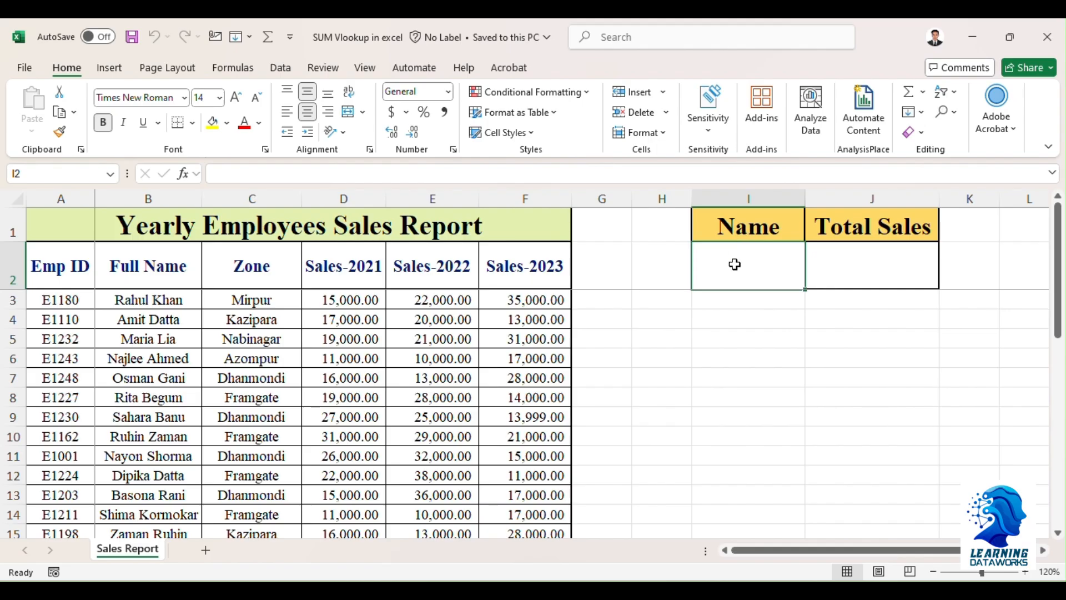
{"action": "left_click", "coordinate": [857, 260]}
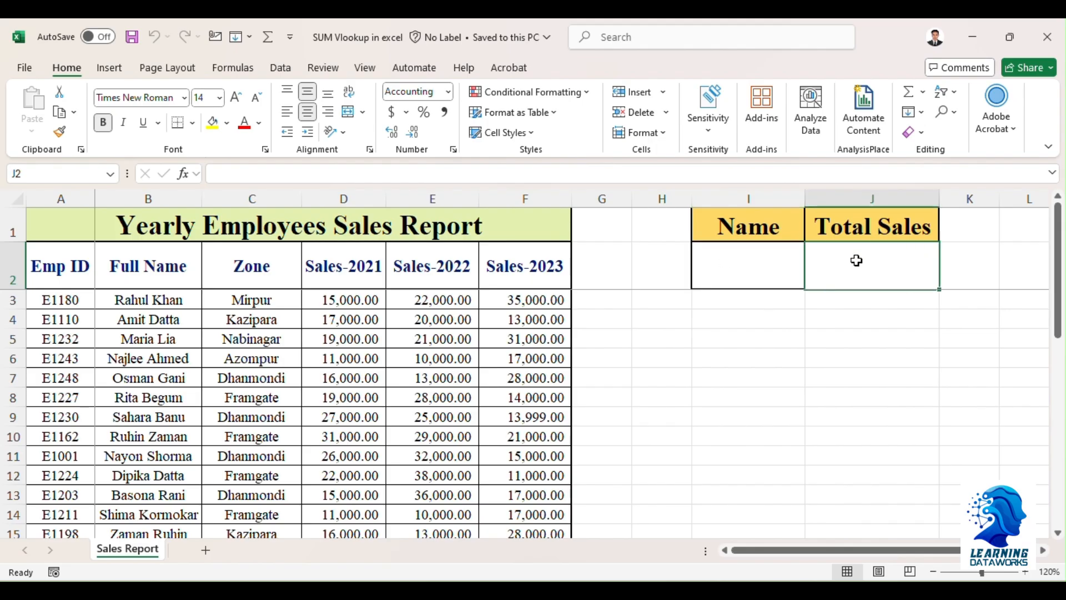
- Open Data Validation for the empty cell I2 under Name and allow only List entries
{"action": "left_click", "coordinate": [736, 260]}
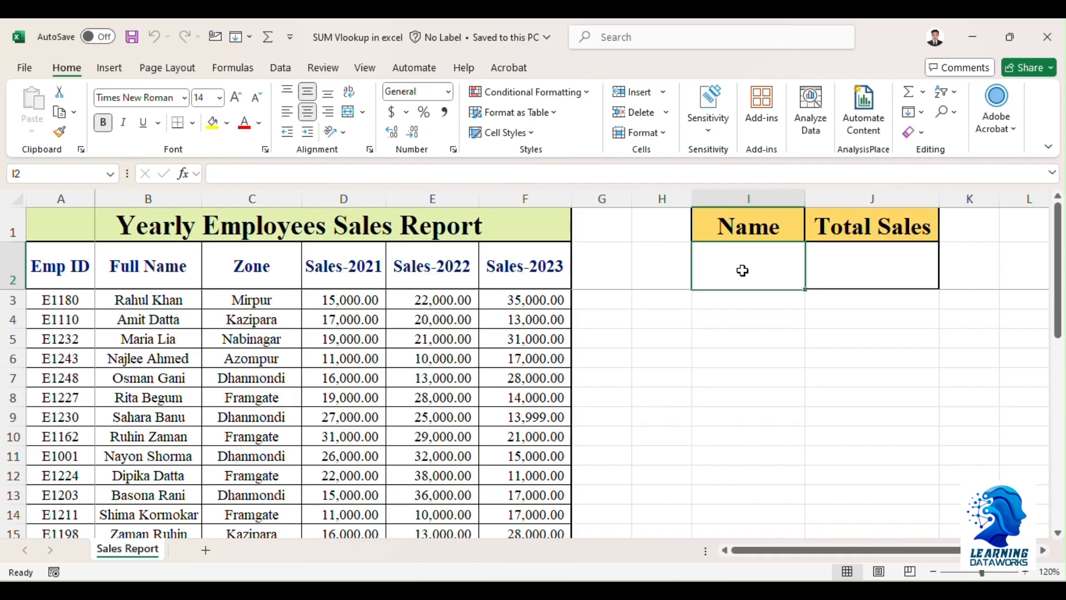
{"action": "left_click", "coordinate": [280, 69]}
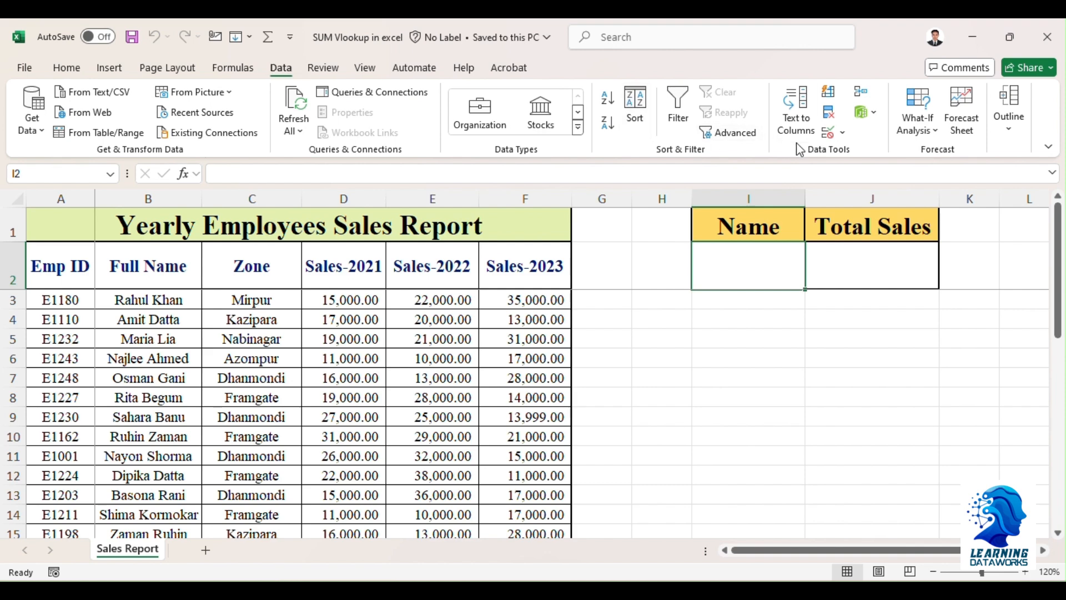
{"action": "left_click", "coordinate": [845, 135]}
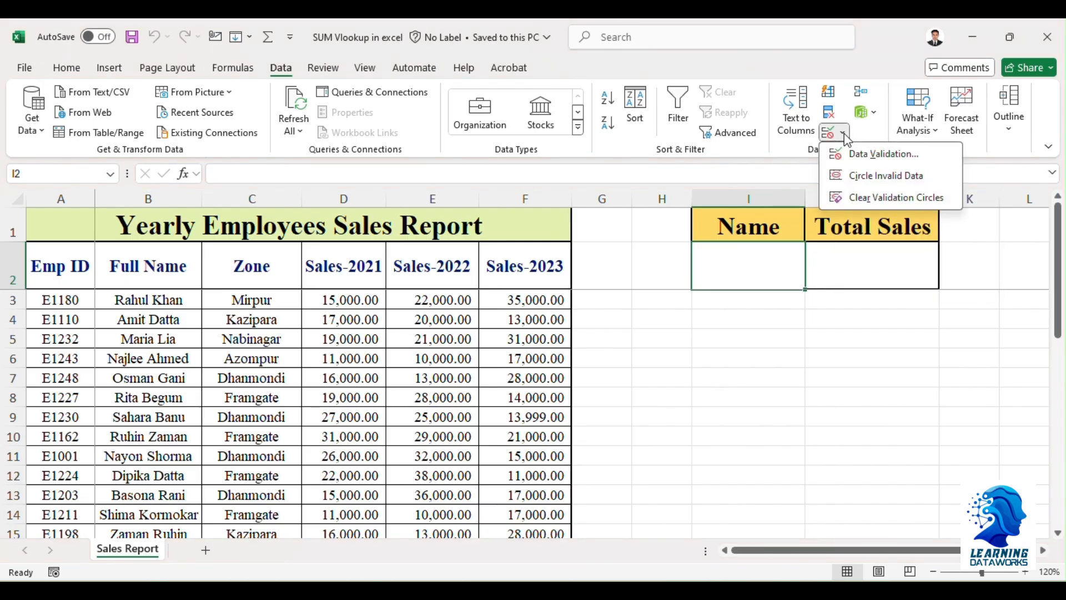
{"action": "left_click", "coordinate": [868, 153]}
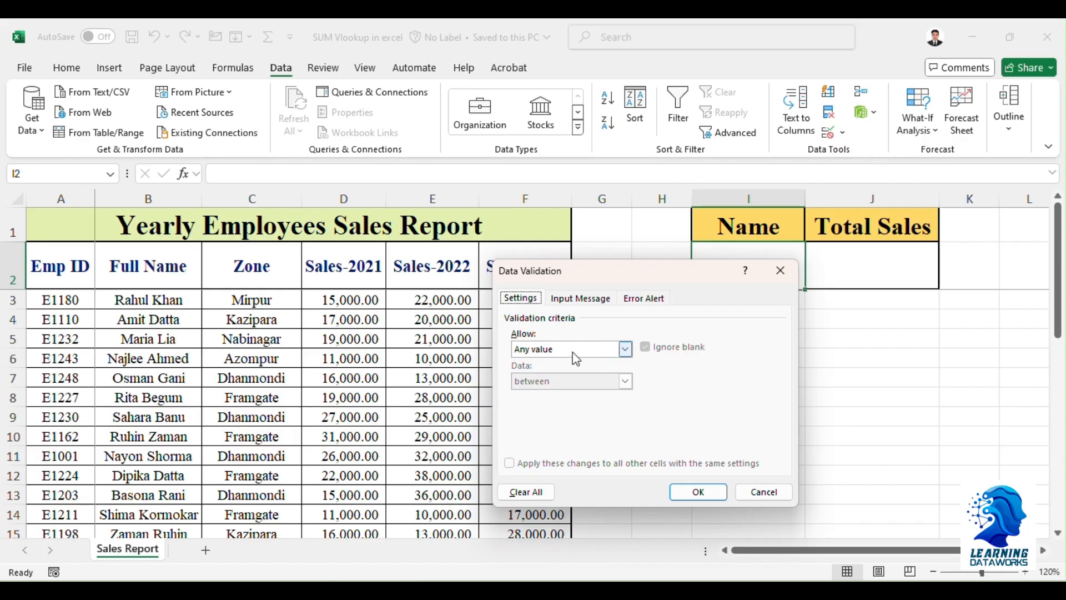
{"action": "left_click_drag", "start_coordinate": [613, 273], "coordinate": [704, 306]}
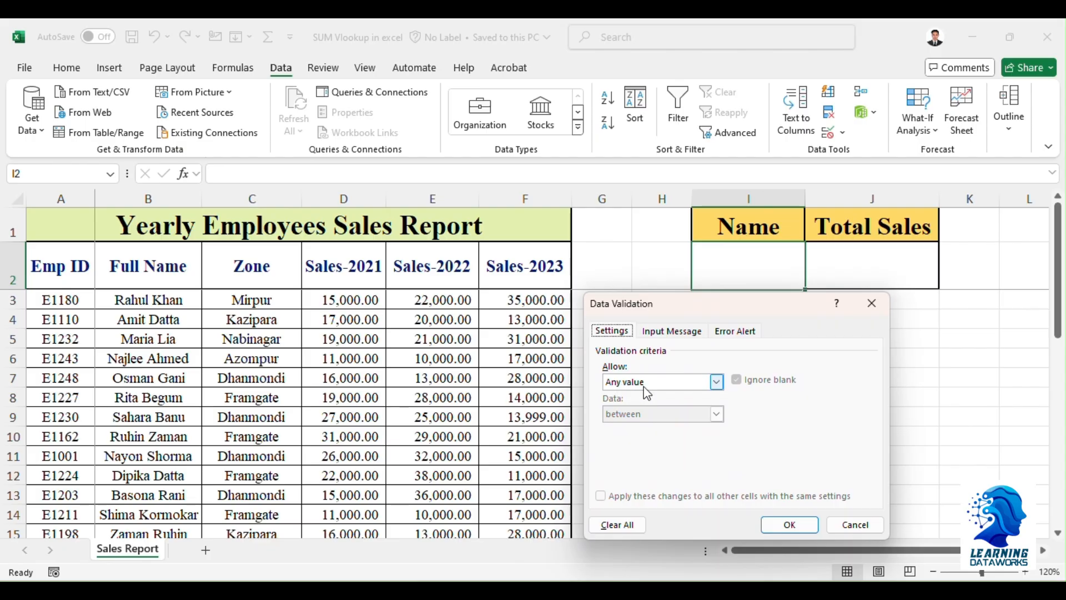
{"action": "left_click", "coordinate": [717, 382]}
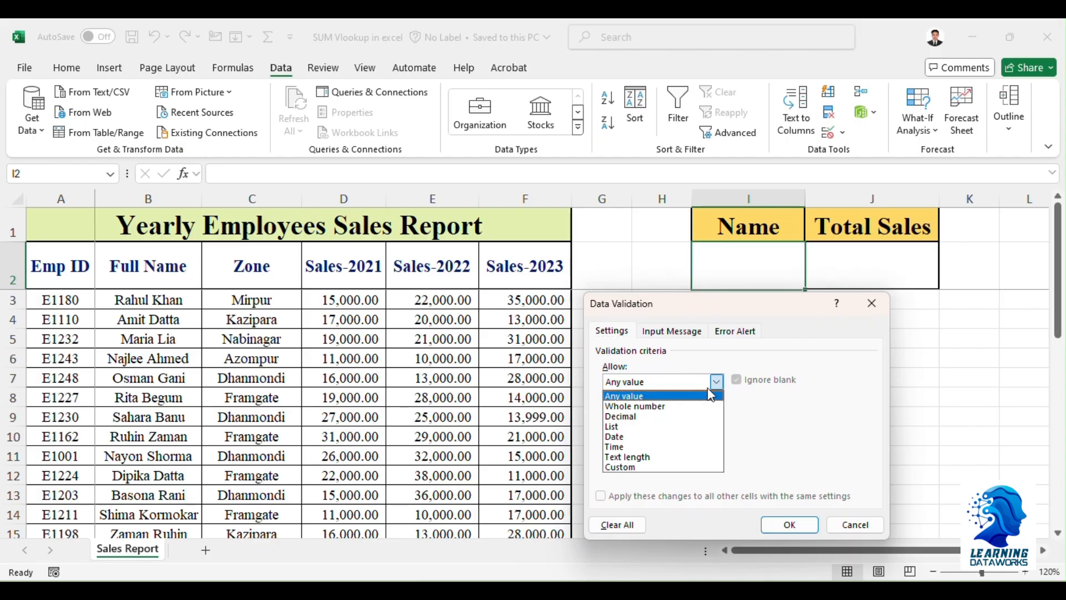
{"action": "left_click", "coordinate": [667, 428]}
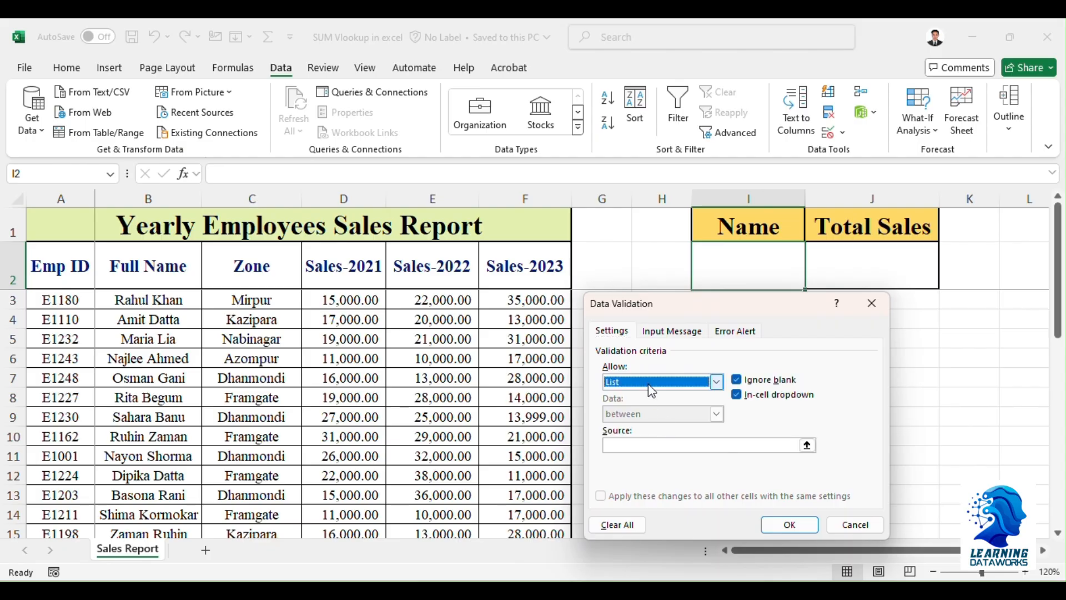
- Set the validation list's source to the full names in =$B$3:$B$28 and apply the rule
{"action": "left_click", "coordinate": [807, 445]}
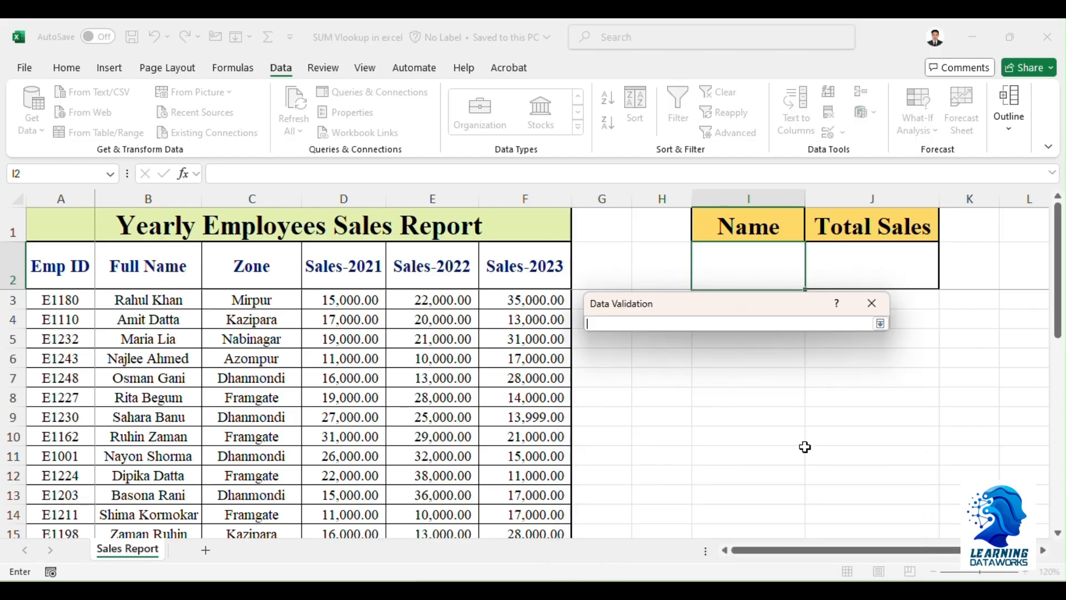
{"action": "left_click", "coordinate": [160, 300]}
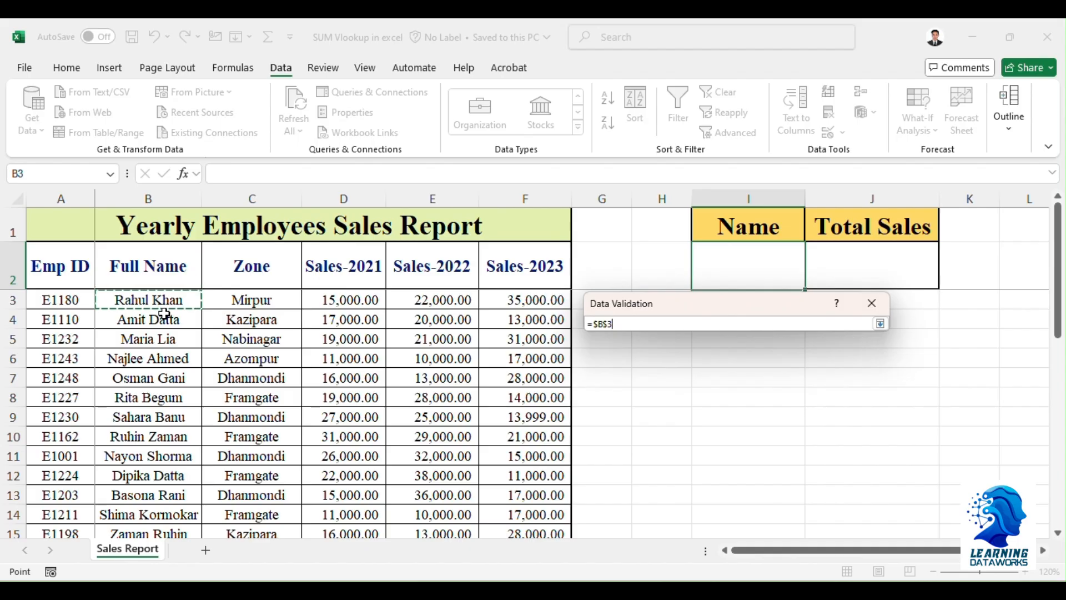
{"action": "key", "text": "ctrl+shift+Down"}
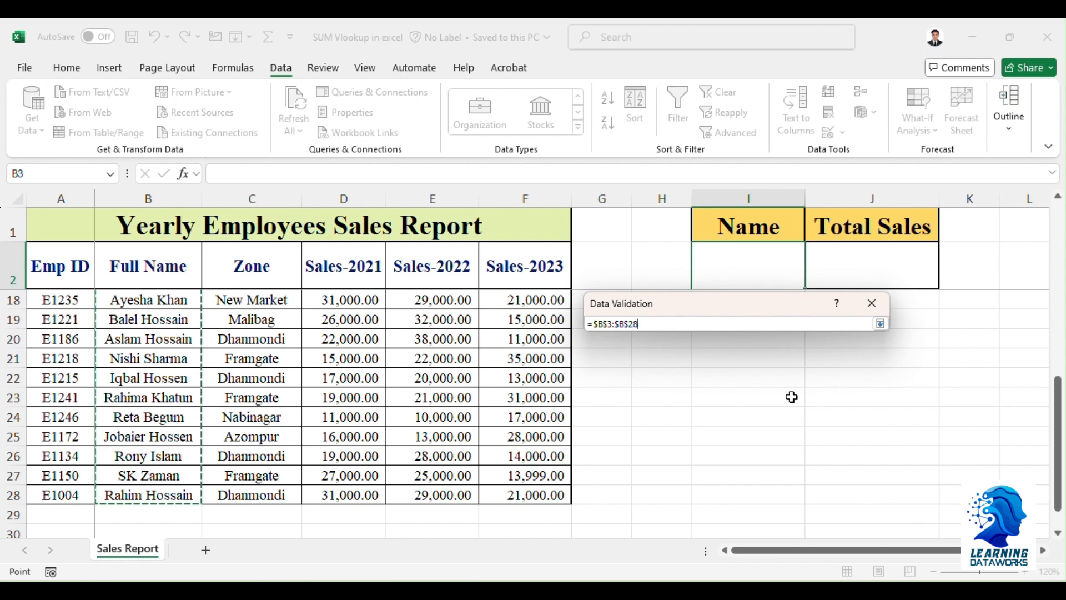
{"action": "left_click", "coordinate": [880, 323]}
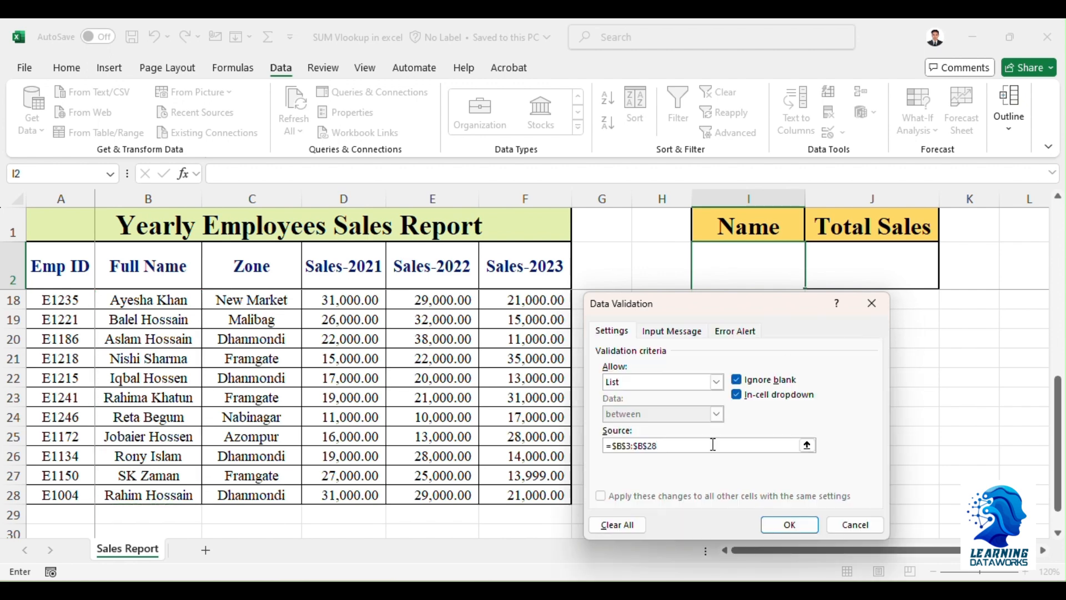
{"action": "left_click", "coordinate": [789, 524]}
- Try out the drop-down in I2 by choosing the employee from row 8, then the one from row 11
{"action": "left_click", "coordinate": [772, 417]}
{"action": "left_click", "coordinate": [771, 261]}
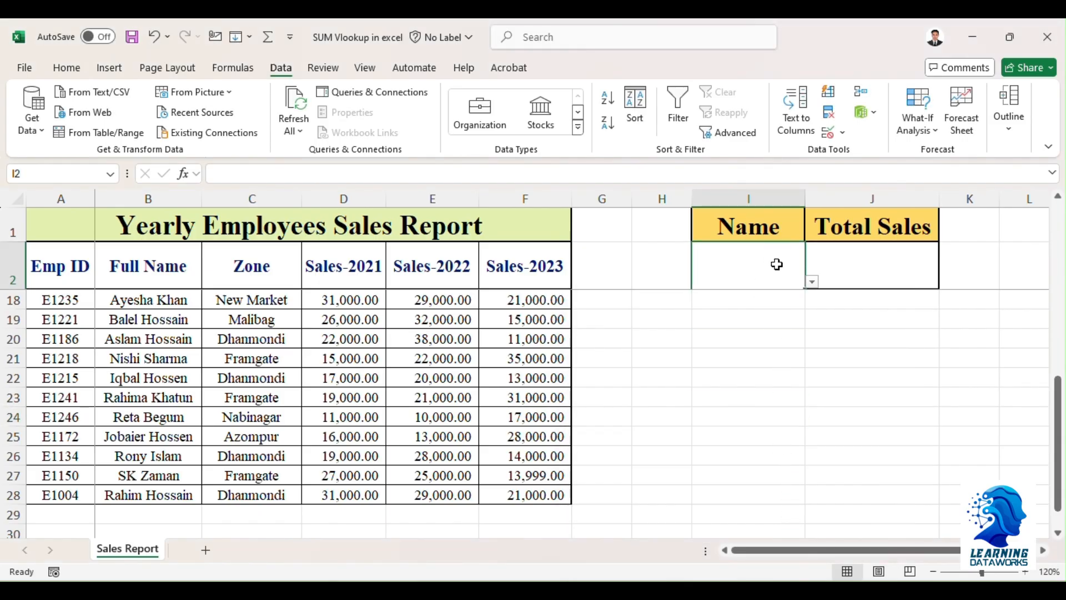
{"action": "left_click", "coordinate": [812, 282]}
{"action": "left_click", "coordinate": [728, 364]}
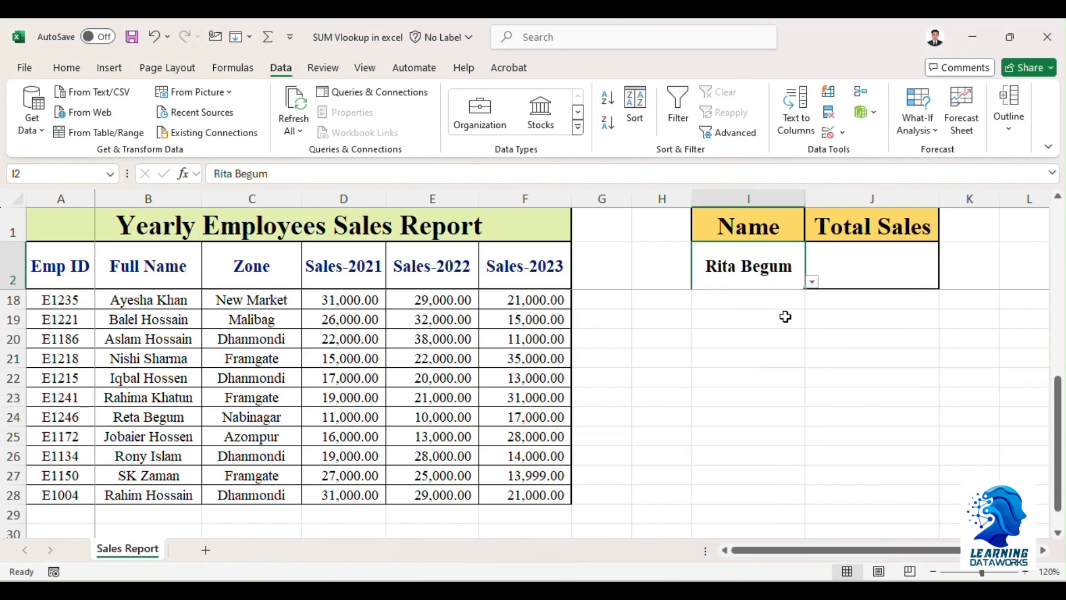
{"action": "left_click", "coordinate": [812, 283]}
{"action": "left_click", "coordinate": [727, 404]}
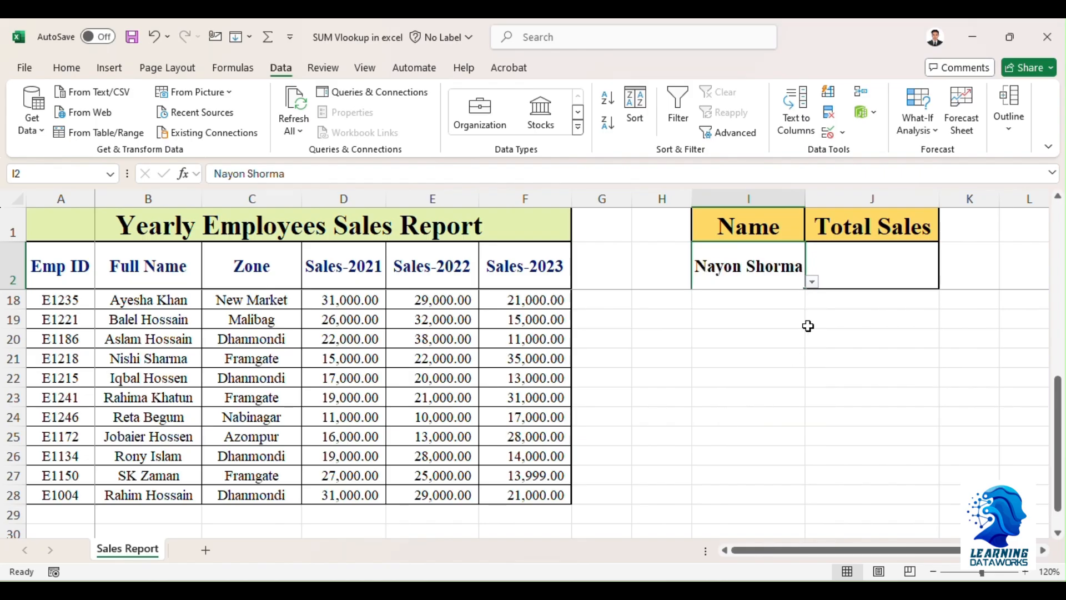
- Choose the employee from row 12 in the Name drop-down and make column I slightly narrower
{"action": "left_click", "coordinate": [812, 282]}
{"action": "left_click", "coordinate": [756, 417]}
{"action": "left_click_drag", "start_coordinate": [806, 199], "coordinate": [800, 199]}
- Start a SUM formula in J2 with a nested VLOOKUP that uses I2 as the lookup value
{"action": "left_click", "coordinate": [856, 270]}
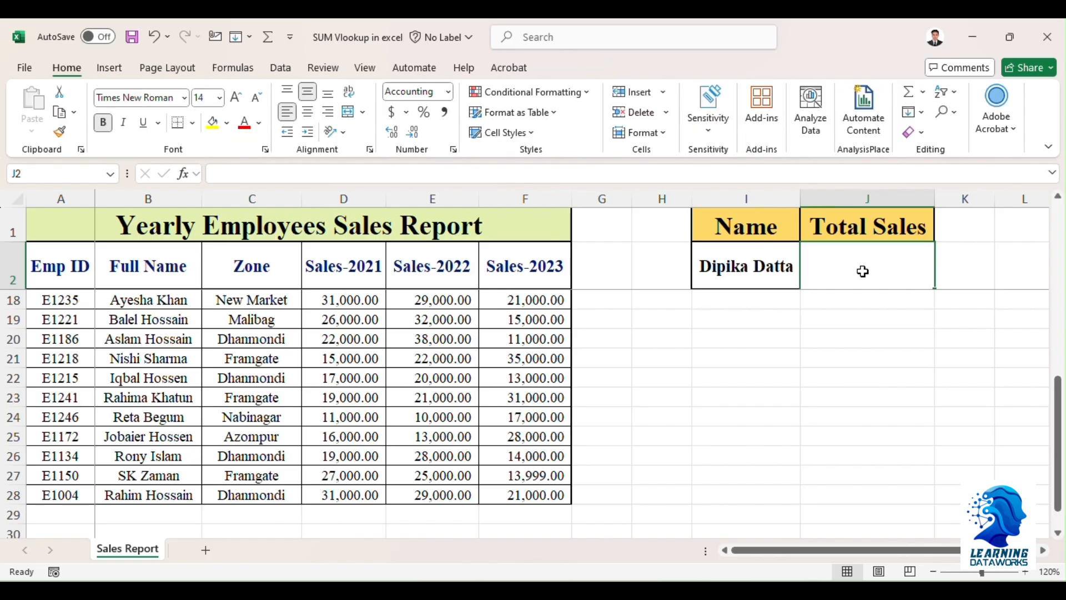
{"action": "type", "text": "="}
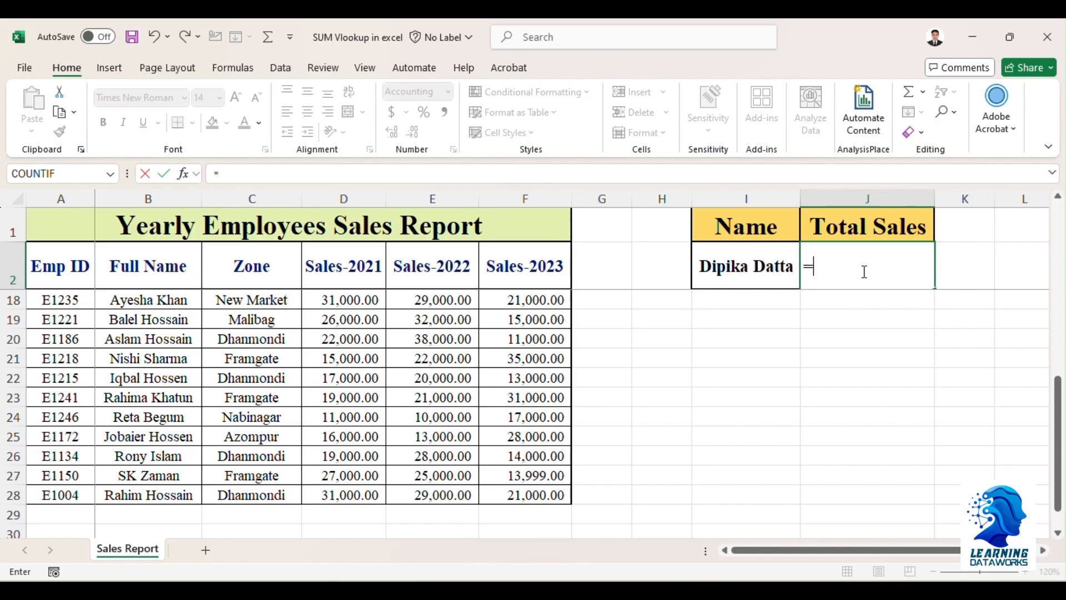
{"action": "type", "text": "sum"}
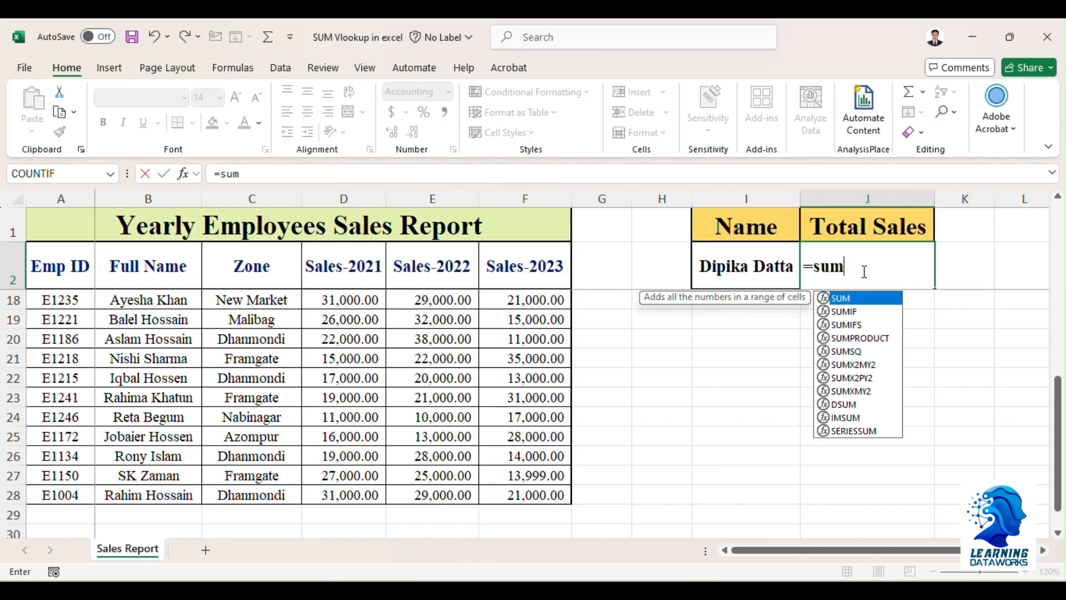
{"action": "key", "text": "Tab"}
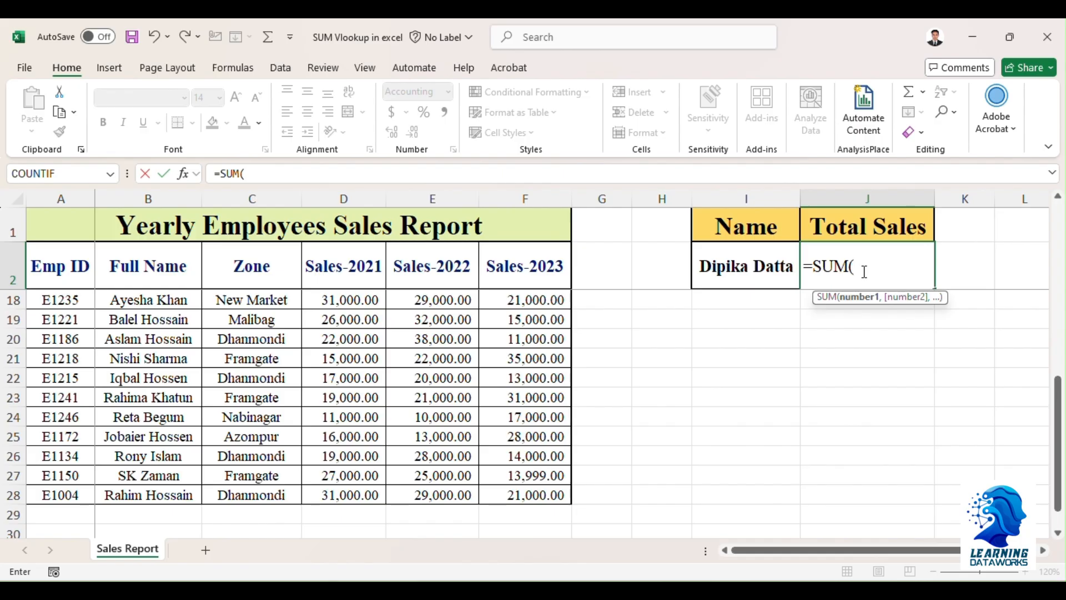
{"action": "type", "text": "v1"}
{"action": "key", "text": "Tab"}
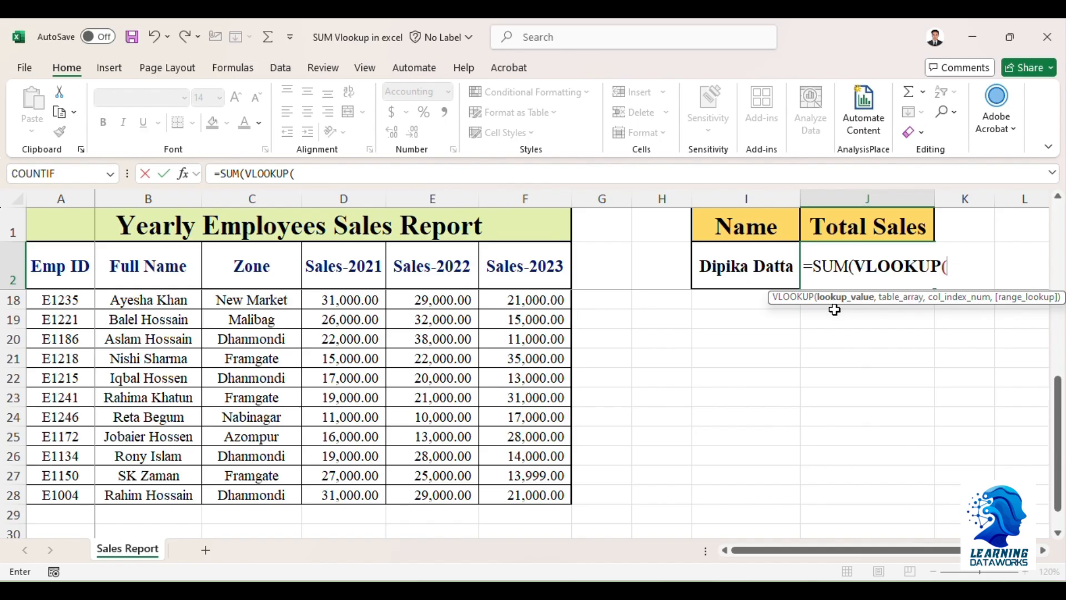
{"action": "left_click", "coordinate": [736, 267]}
{"action": "type", "text": ","}
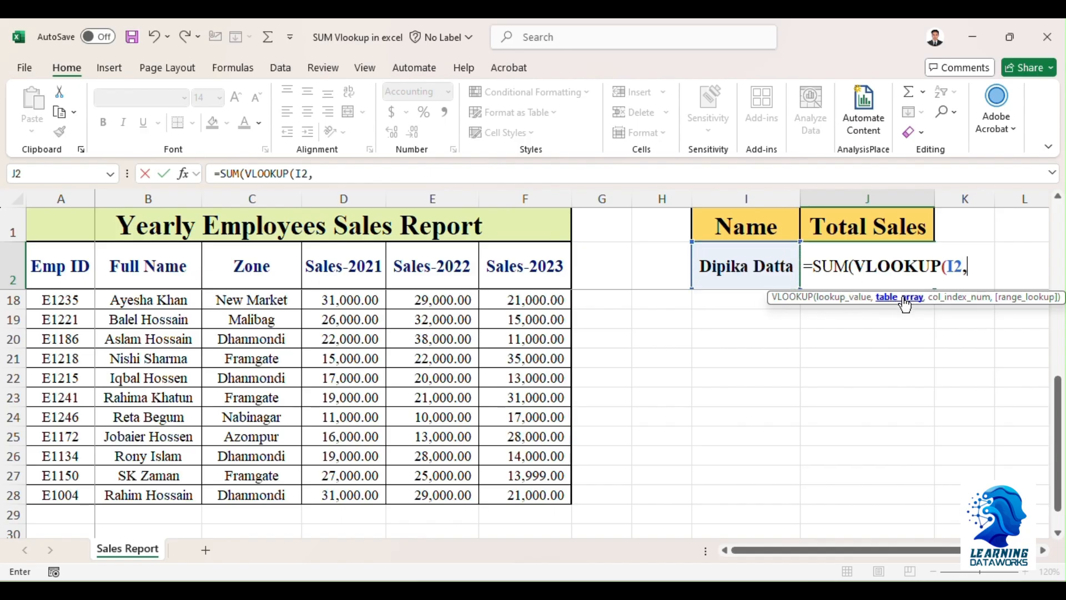
- Set the VLOOKUP's table array to B3:F28, from the first full name through the last Sales-2023 value
{"action": "left_click", "coordinate": [175, 281]}
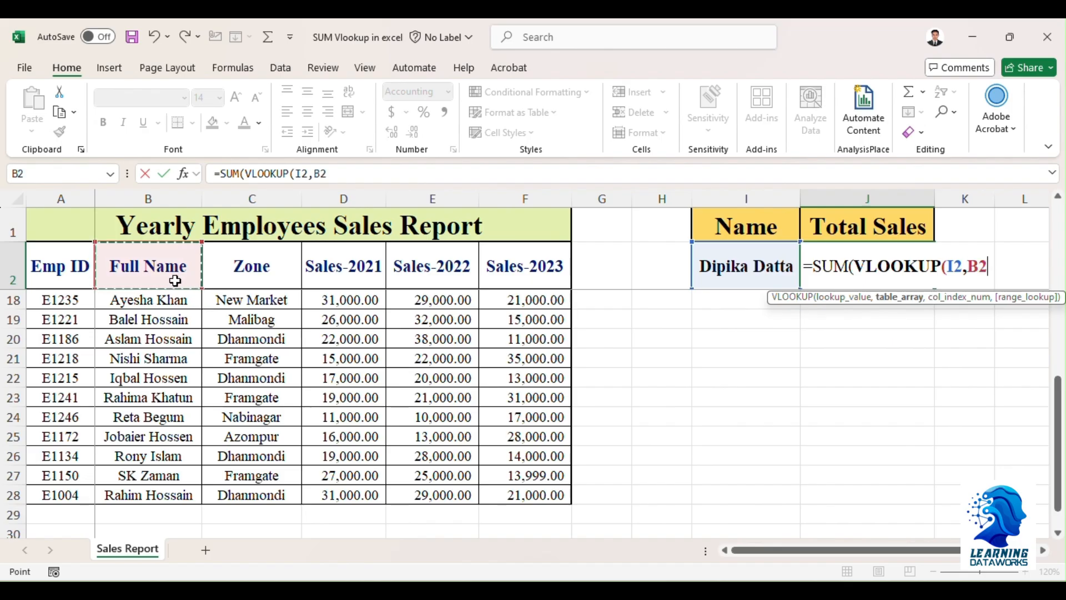
{"action": "key", "text": "Down"}
{"action": "key", "text": "shift+Right"}
{"action": "key", "text": "shift+Right"}
{"action": "key", "text": "shift+Right"}
{"action": "key", "text": "shift+Right"}
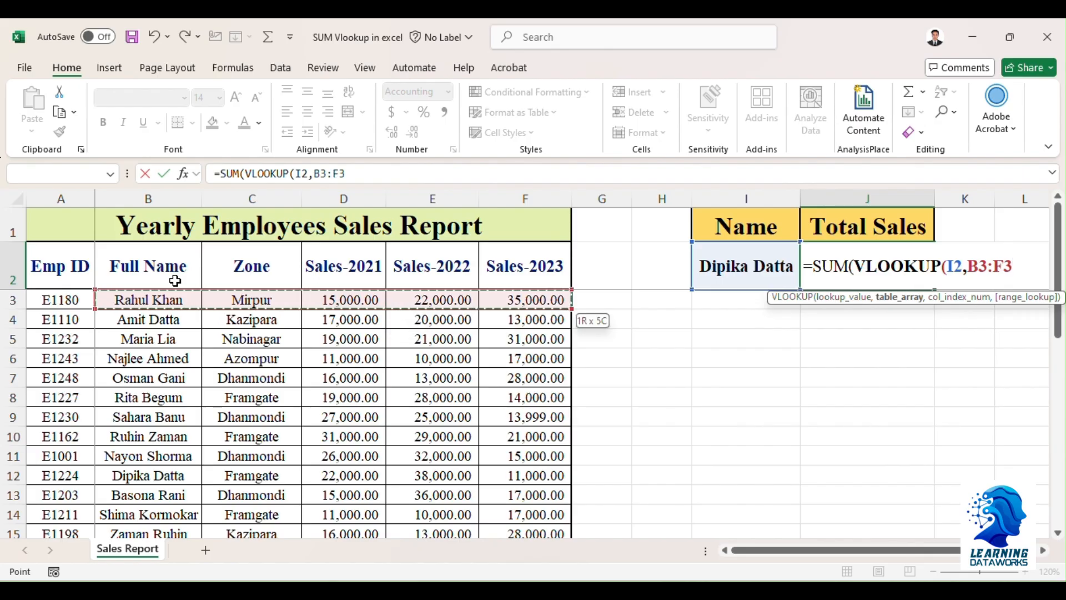
{"action": "key", "text": "ctrl+shift+Down"}
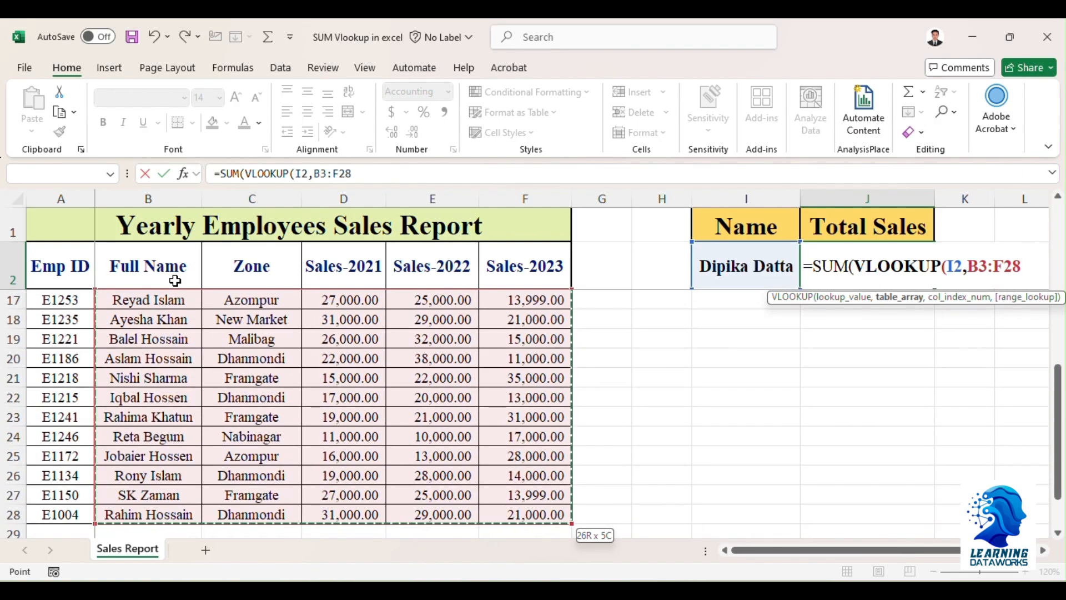
- Enter the array {3,4,5} as the VLOOKUP's column index to cover all three sales years, and proceed to the match-type argument
{"action": "type", "text": ",{"}
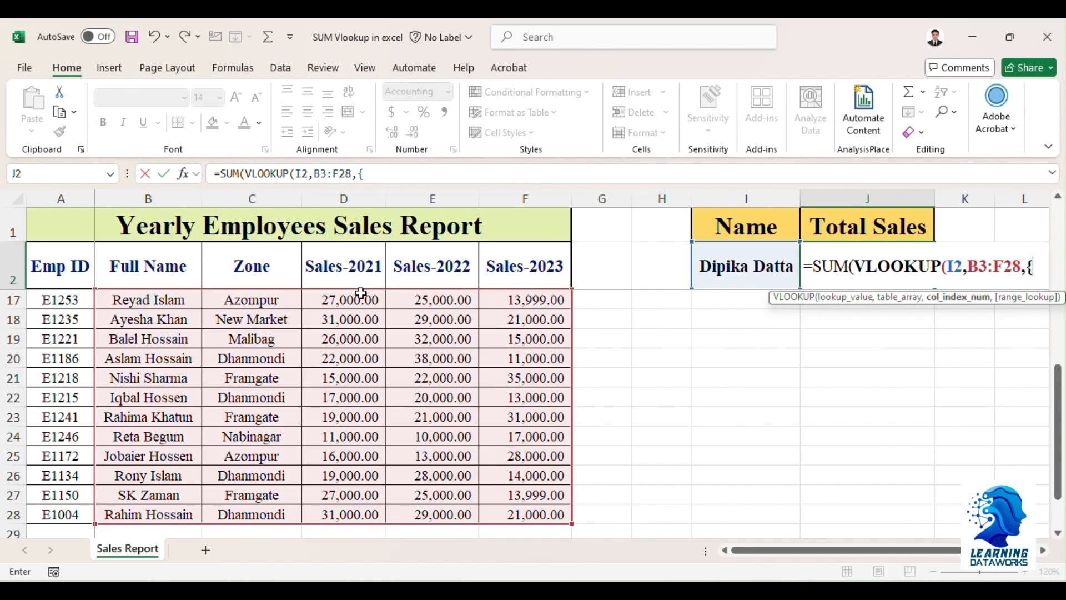
{"action": "type", "text": "3"}
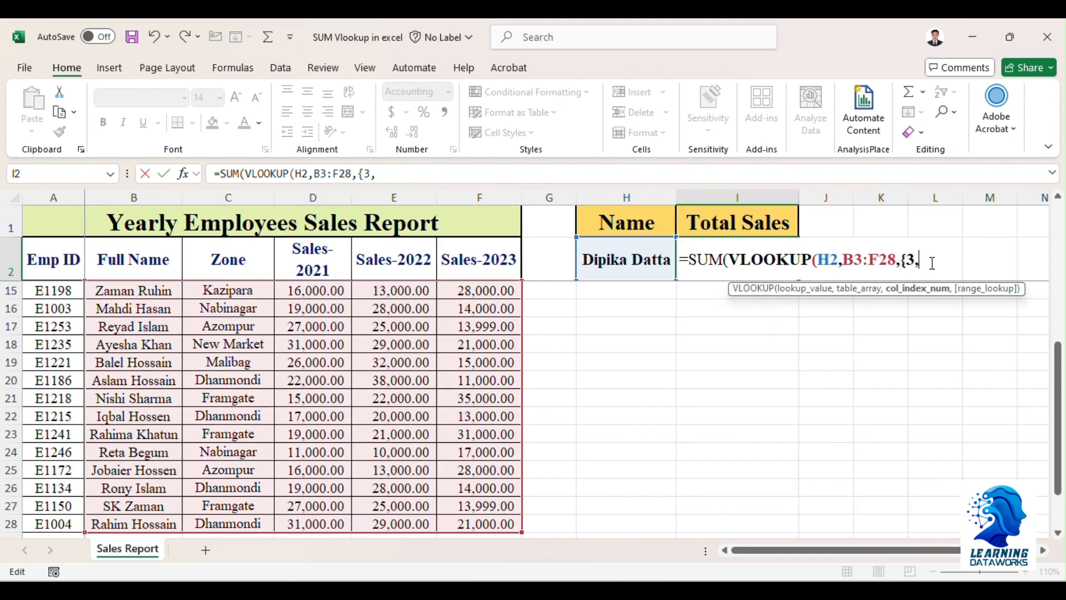
{"action": "type", "text": "4,5"}
{"action": "type", "text": "},"}
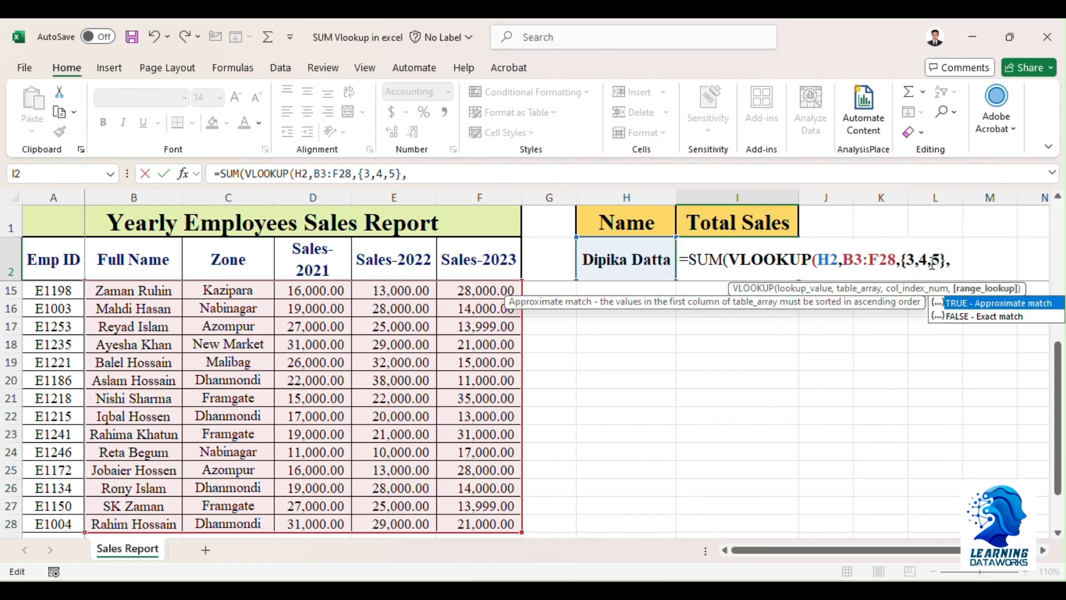
- Set the VLOOKUP's range lookup to FALSE for an exact match, close both functions, and enter the I2 formula as an array formula
{"action": "key", "text": "Down"}
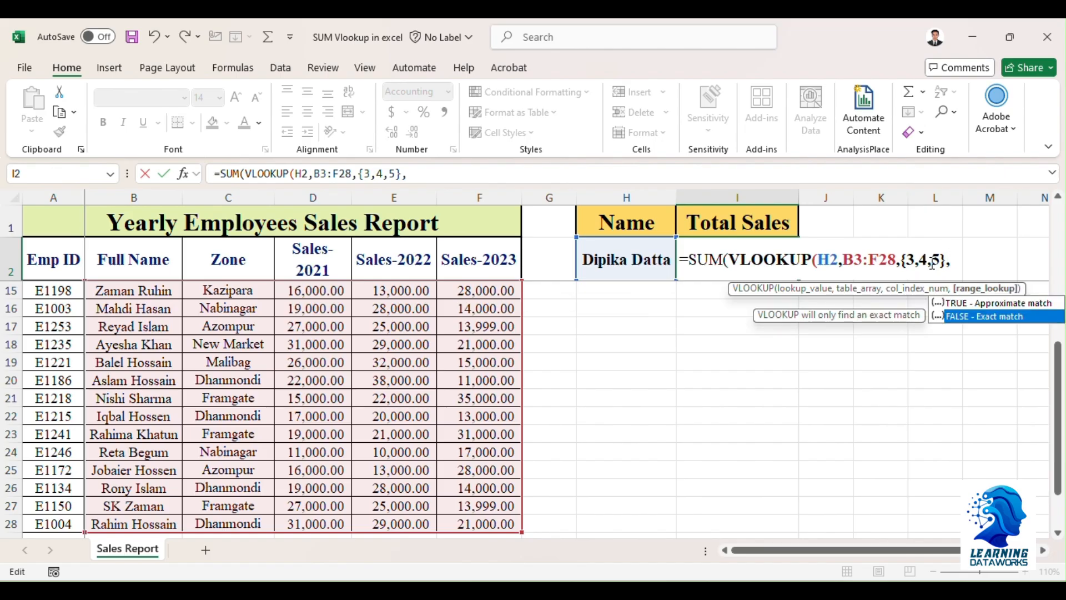
{"action": "key", "text": "Tab"}
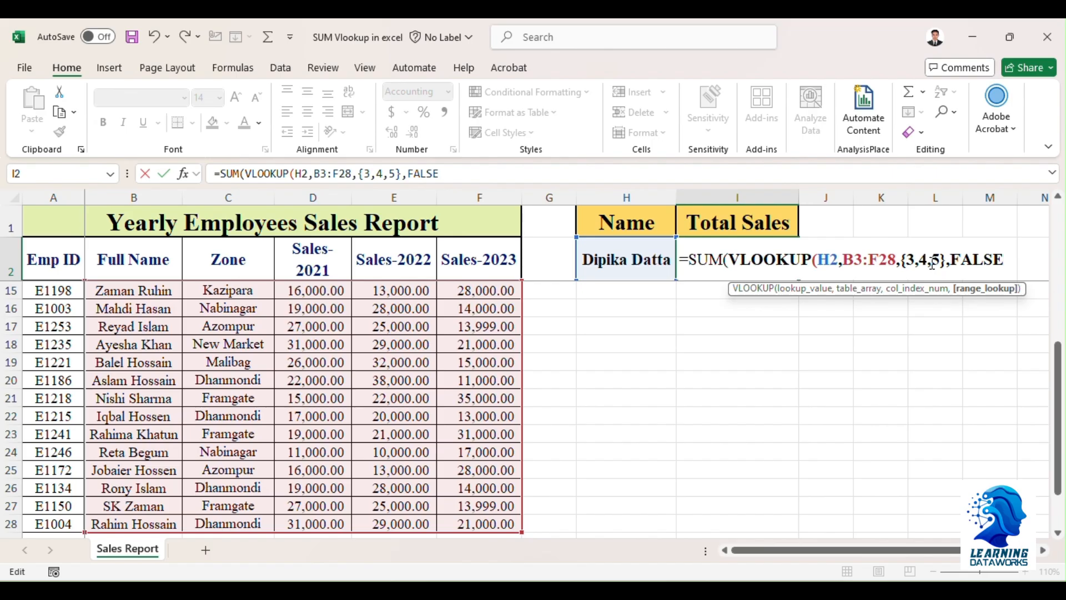
{"action": "type", "text": ")"}
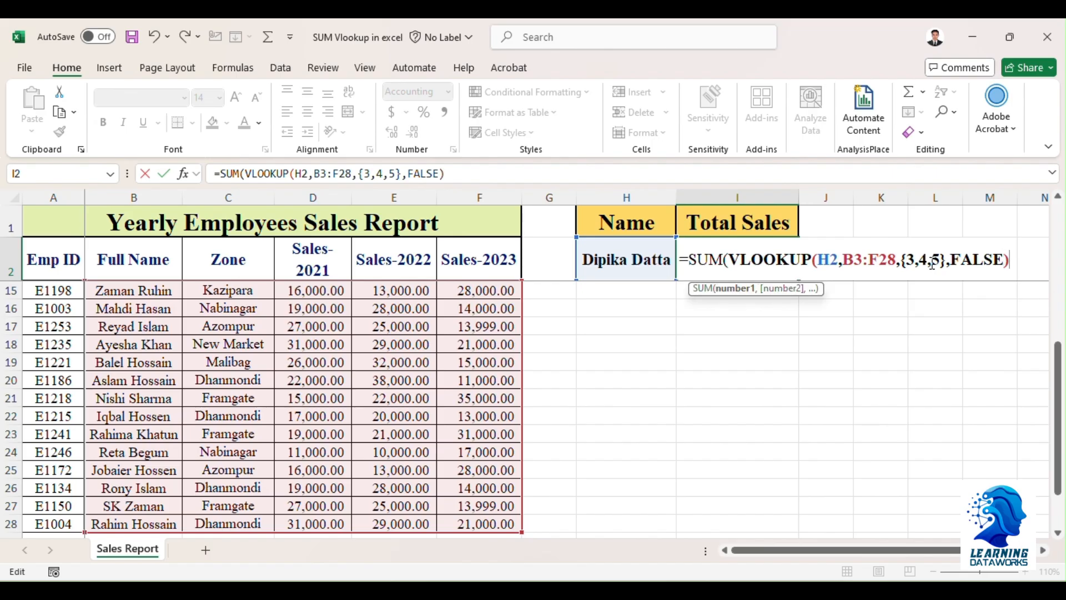
{"action": "type", "text": ")"}
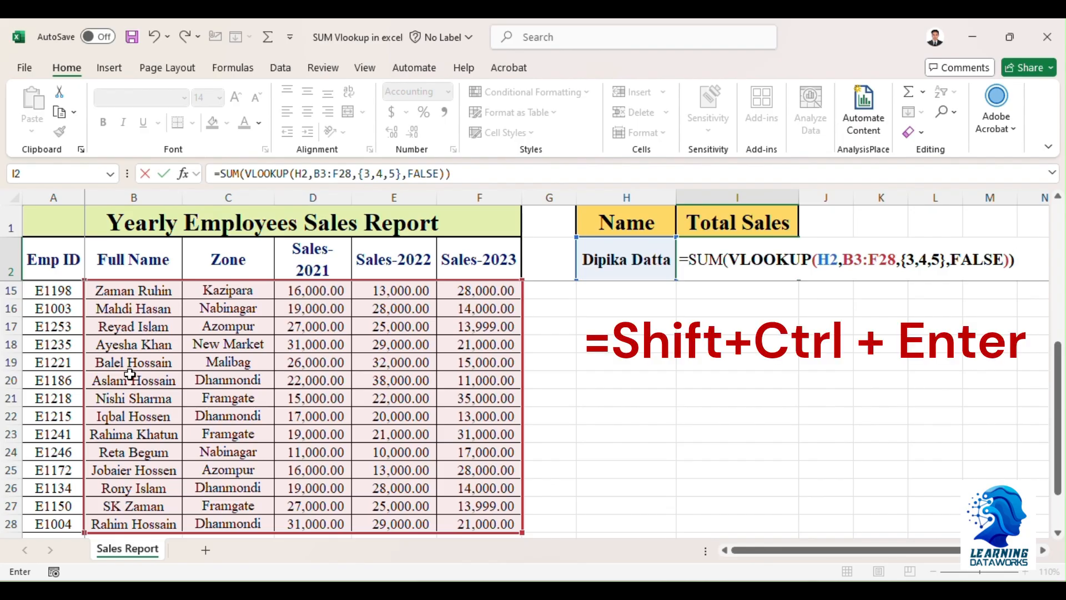
{"action": "key", "text": "ctrl+shift+Return"}
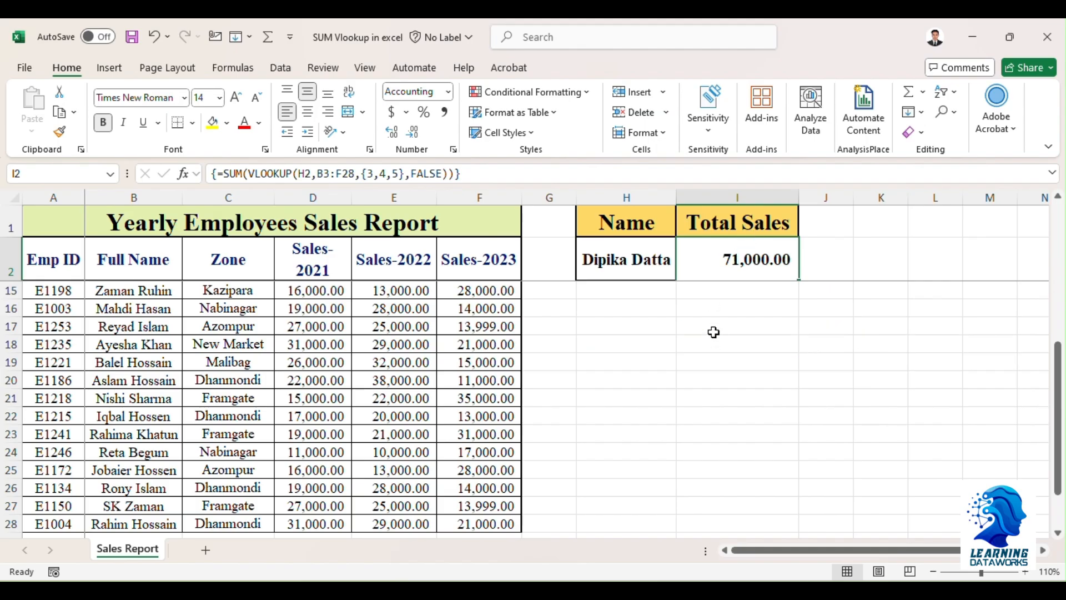
- Choose the employee from row 3 in the H2 Name drop-down and check the total against the sales in D3:F3
{"action": "scroll", "coordinate": [701, 336], "scroll_direction": "up", "scroll_amount": 3}
{"action": "scroll", "coordinate": [701, 335], "scroll_direction": "up", "scroll_amount": 2}
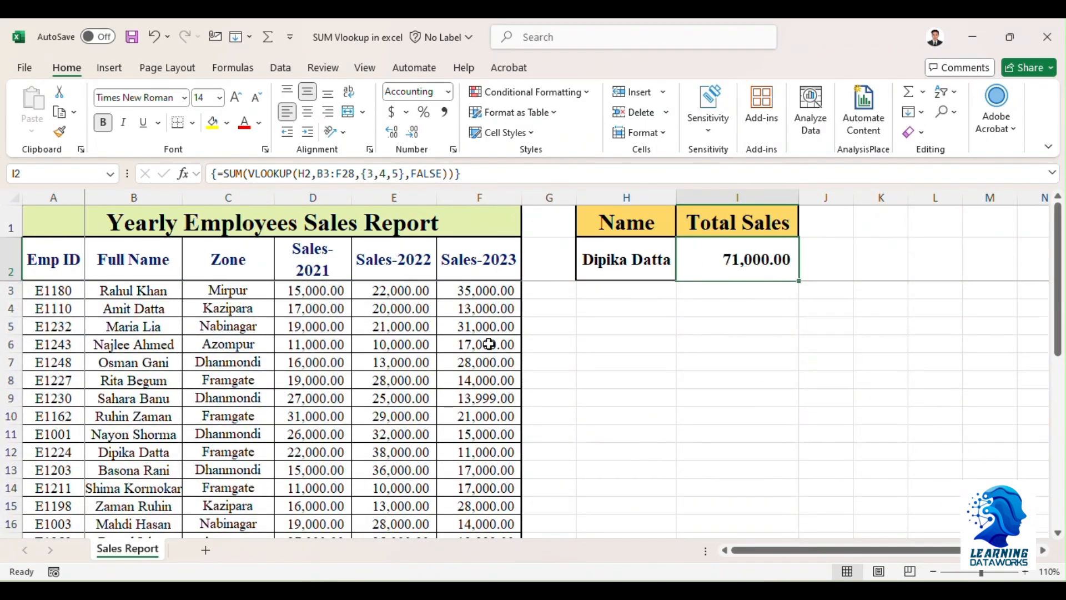
{"action": "left_click", "coordinate": [166, 294]}
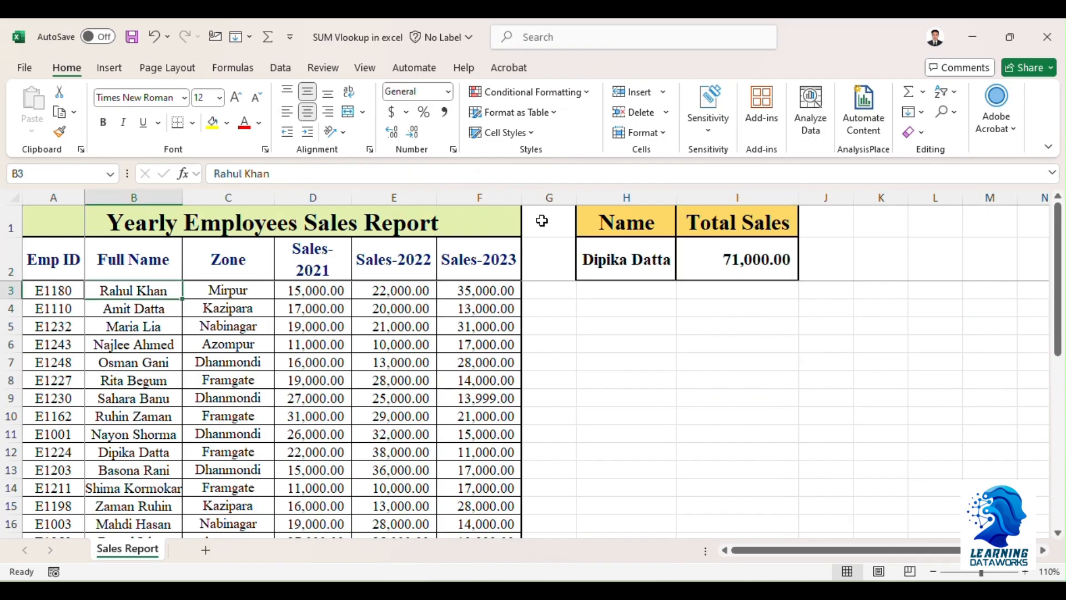
{"action": "left_click", "coordinate": [638, 257]}
{"action": "left_click", "coordinate": [683, 275]}
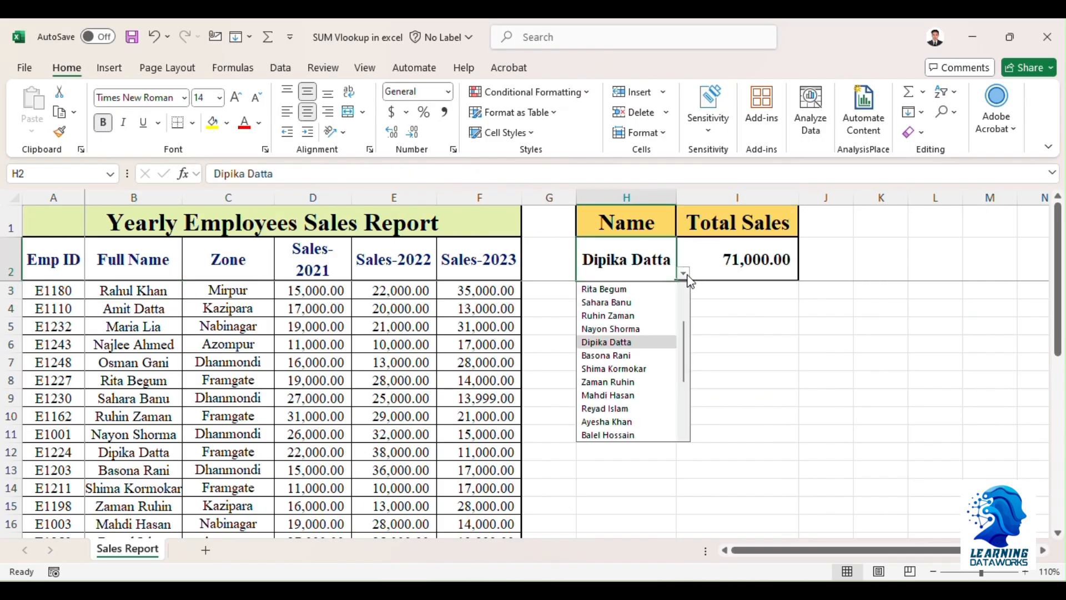
{"action": "left_click", "coordinate": [687, 275]}
{"action": "left_click", "coordinate": [686, 275]}
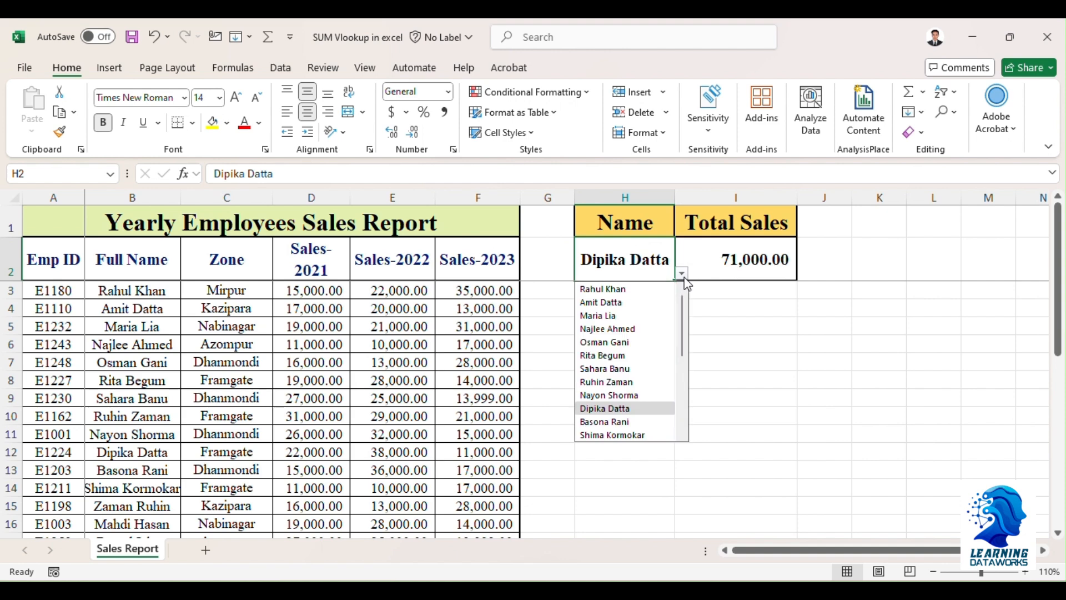
{"action": "type", "text": "rah"}
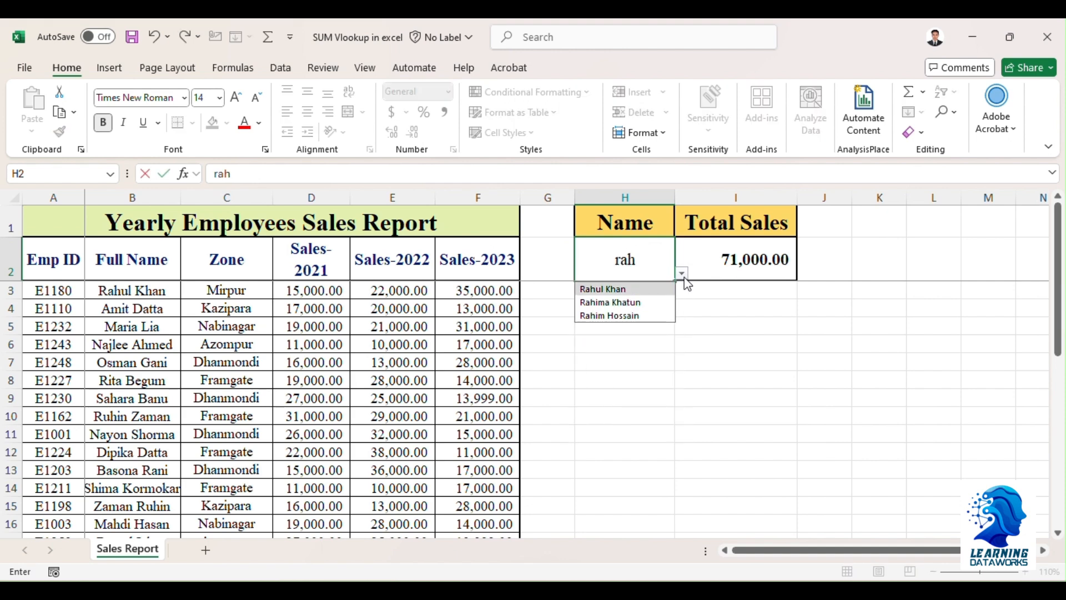
{"action": "key", "text": "Return"}
{"action": "left_click", "coordinate": [747, 258]}
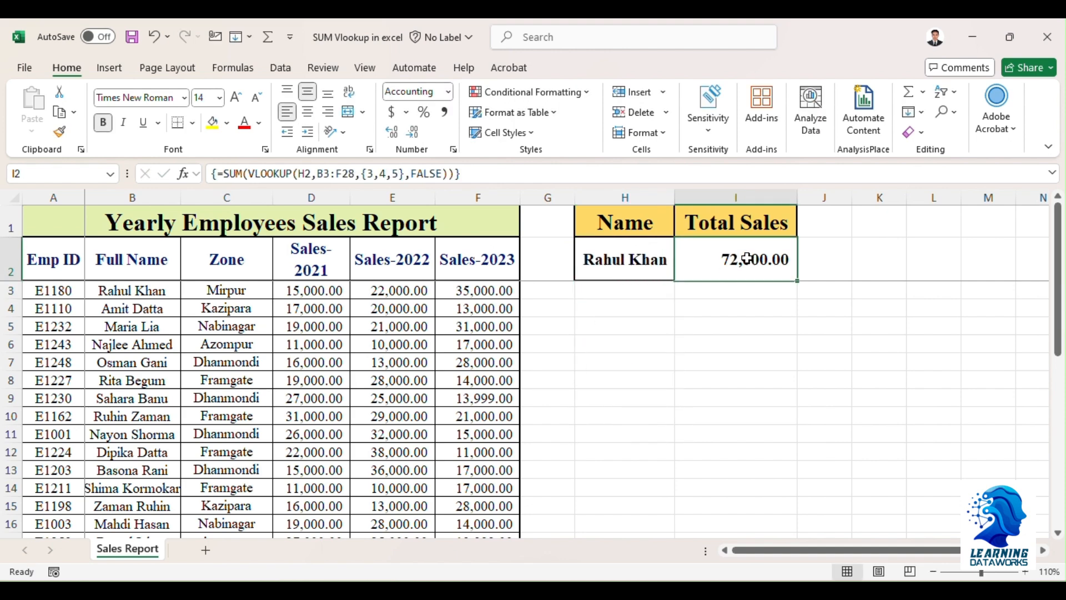
{"action": "left_click_drag", "start_coordinate": [328, 292], "coordinate": [481, 293]}
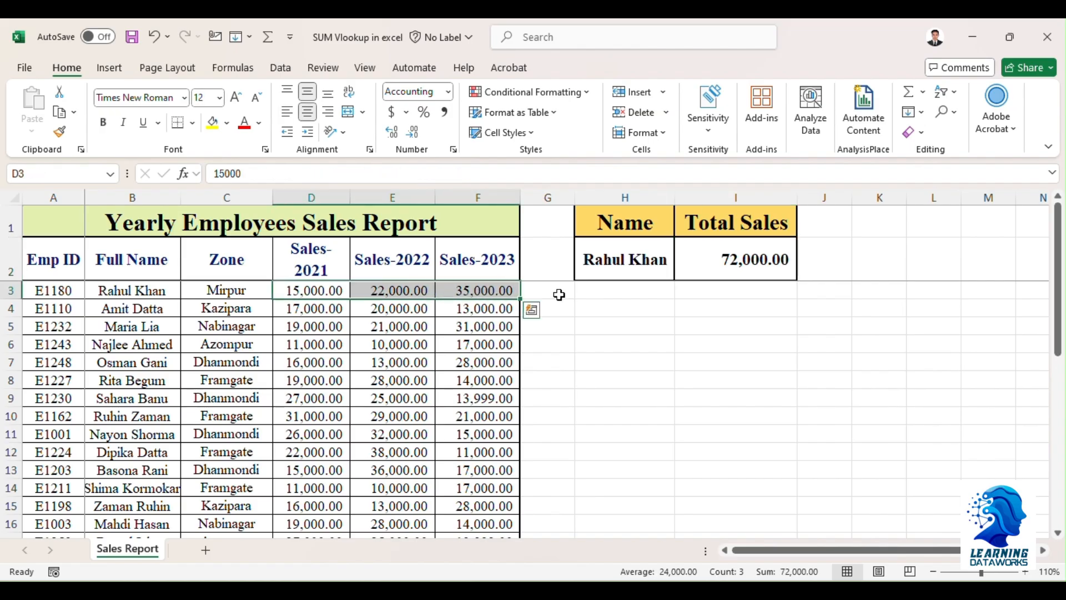
- Choose the employee from row 7 in the H2 Name drop-down and compare the total with that row's 2021–2023 sales
{"action": "left_click", "coordinate": [643, 253]}
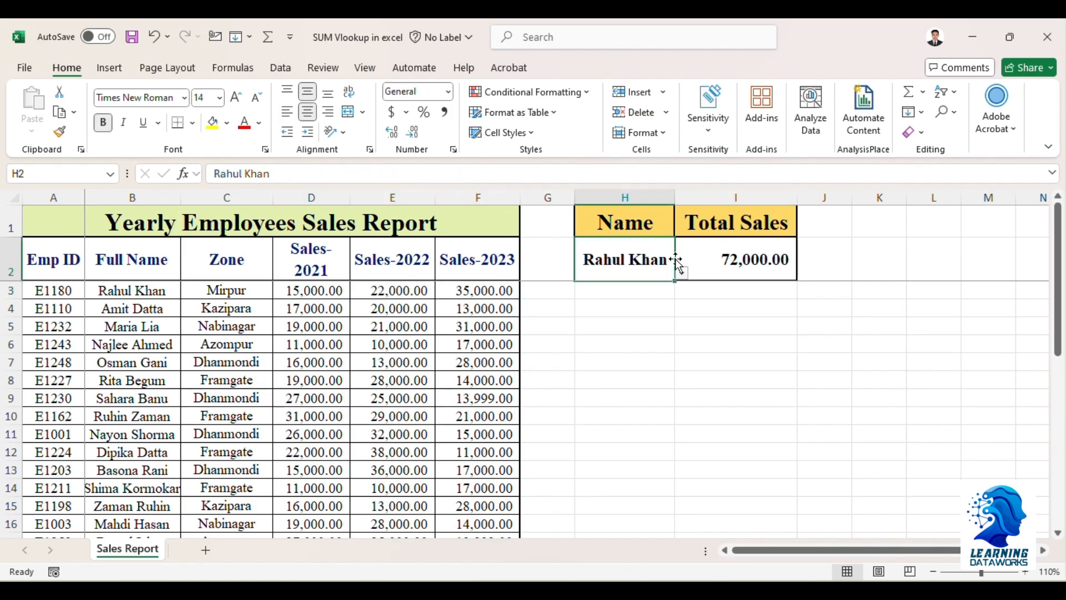
{"action": "left_click", "coordinate": [681, 274]}
{"action": "type", "text": "os"}
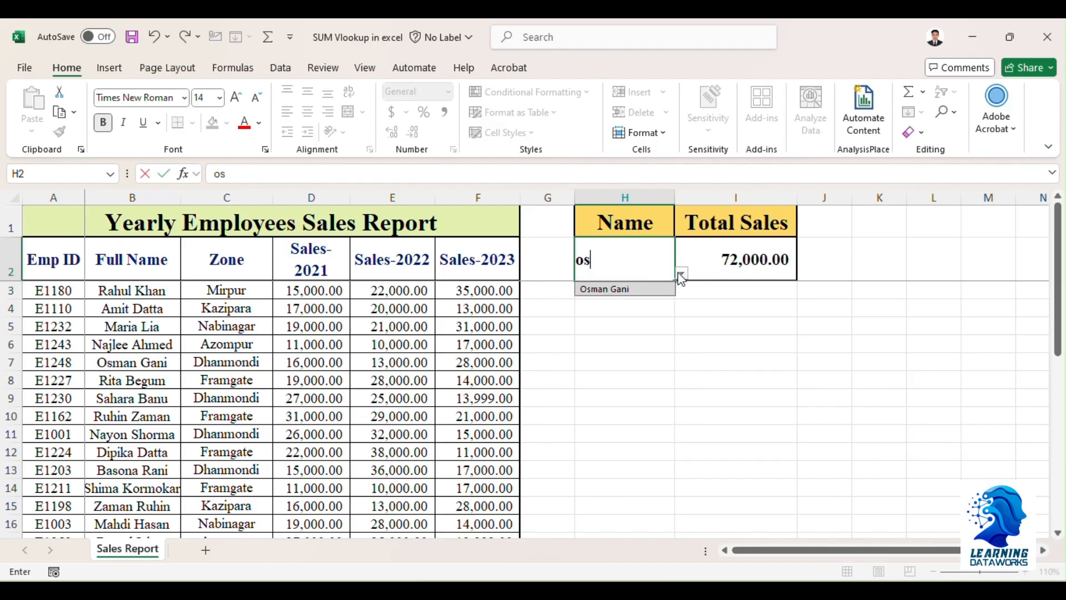
{"action": "key", "text": "Down"}
{"action": "key", "text": "Return"}
{"action": "left_click", "coordinate": [721, 259]}
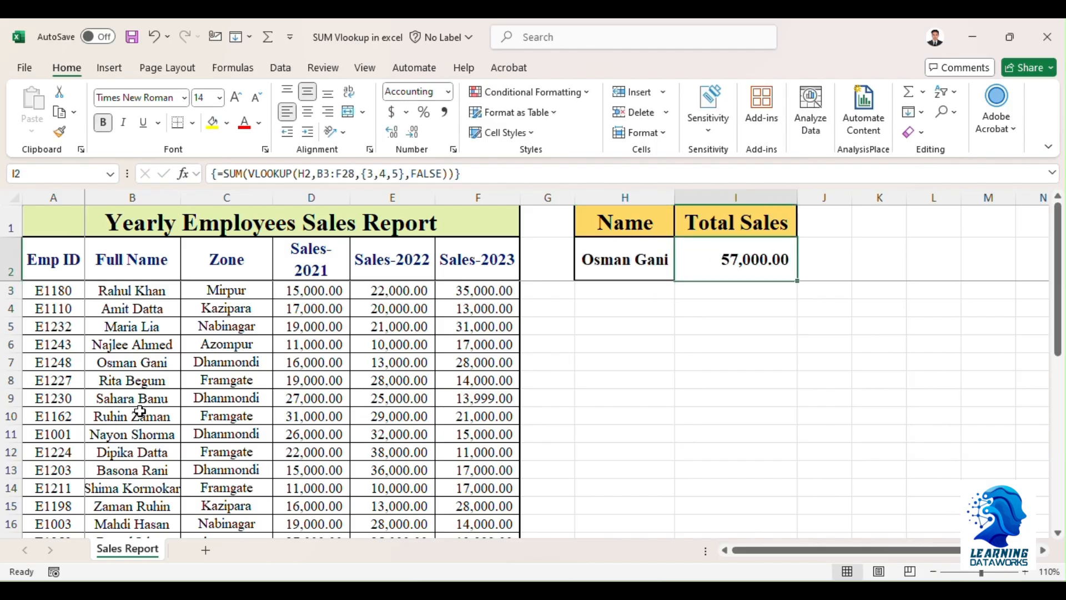
{"action": "left_click_drag", "start_coordinate": [323, 362], "coordinate": [477, 364]}
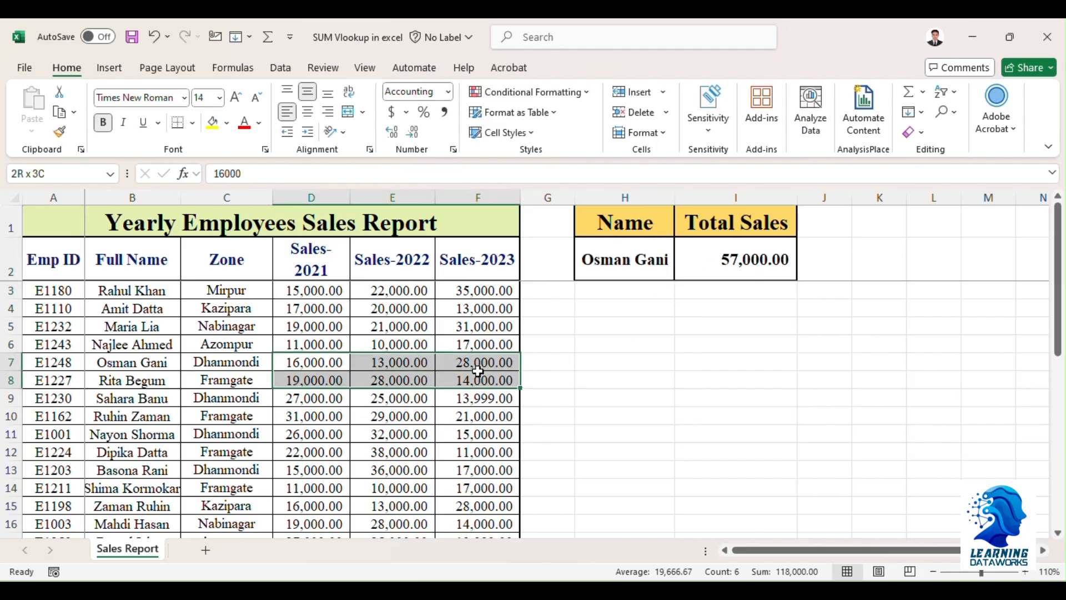
{"action": "left_click", "coordinate": [613, 359]}
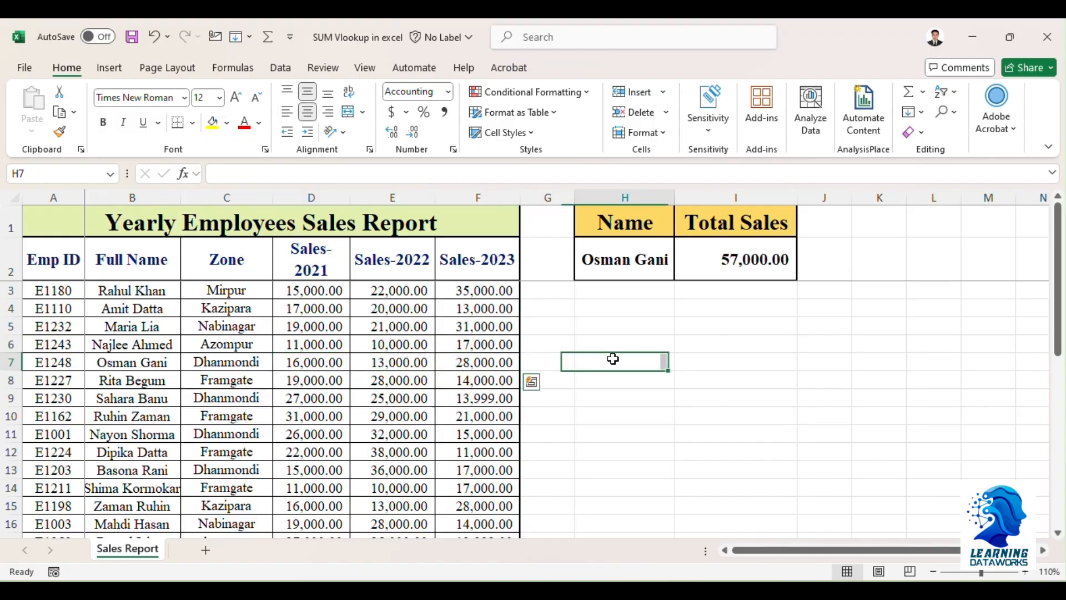